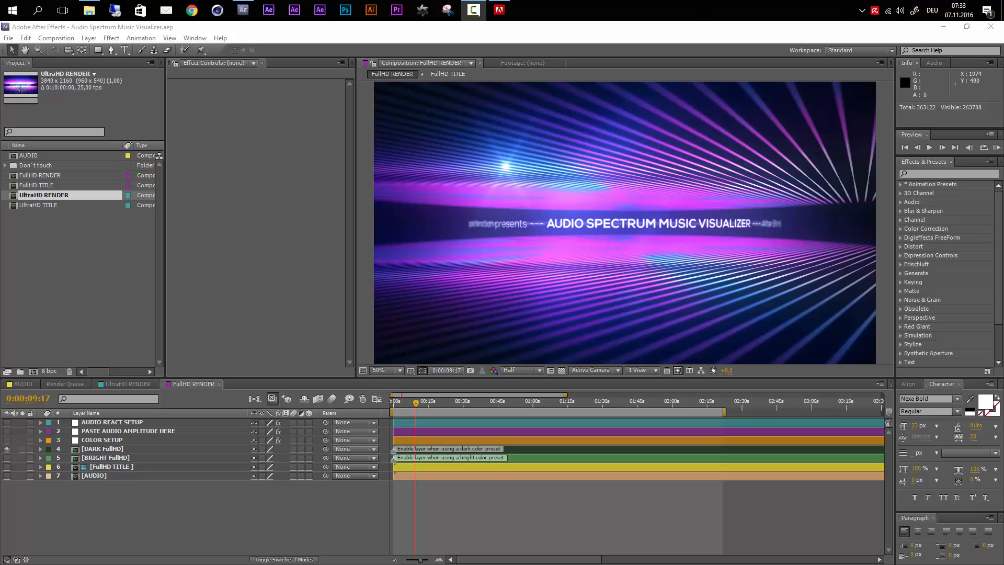
# Step: In File Explorer, check the template's Links folder for its music and font links, and open Audio Spectrum Music Visualizer.aep in After Effects
pyautogui.moveTo(1003, 355); pyautogui.dragTo(396, 226)
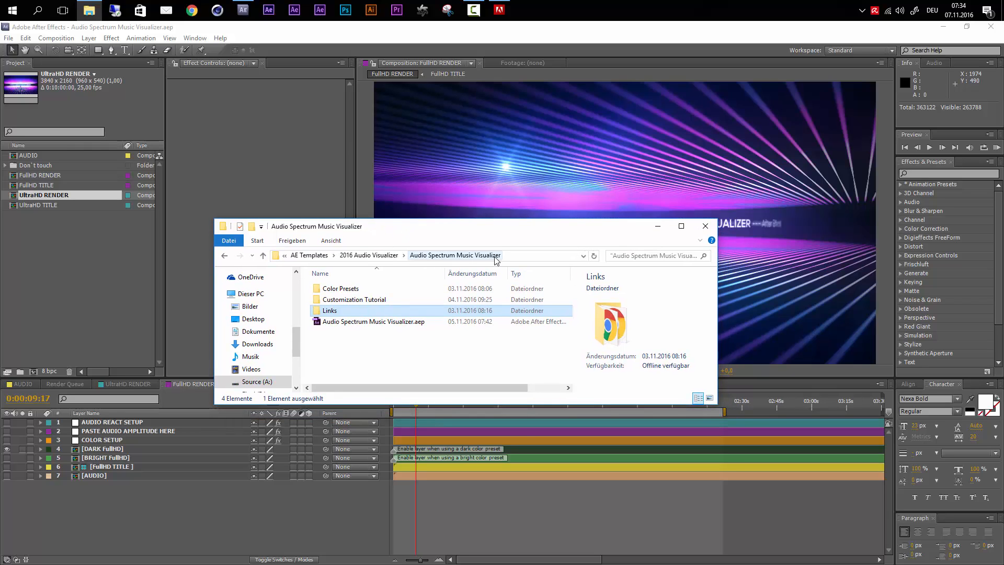
pyautogui.doubleClick(329, 311)
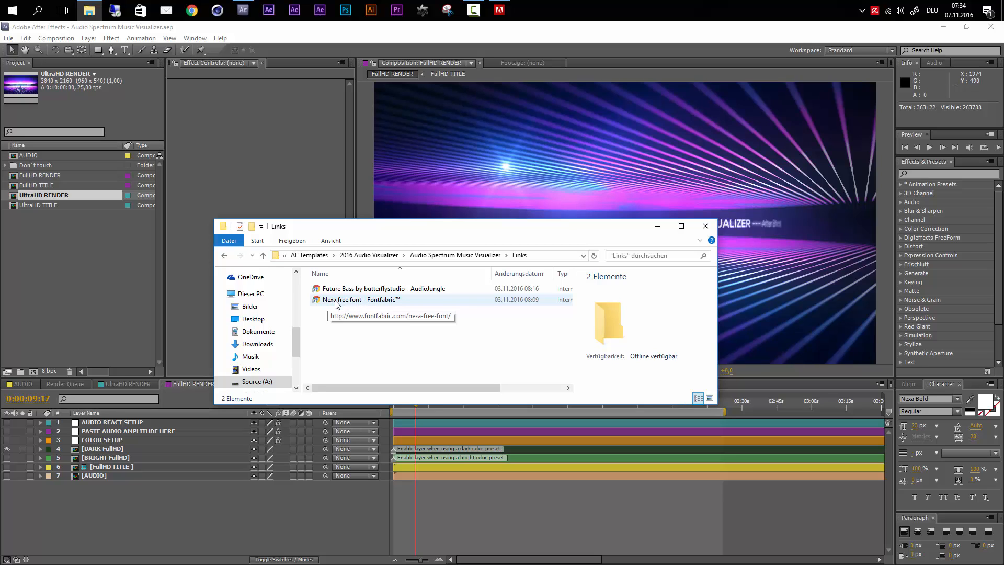
pyautogui.moveTo(511, 226); pyautogui.dragTo(529, 330)
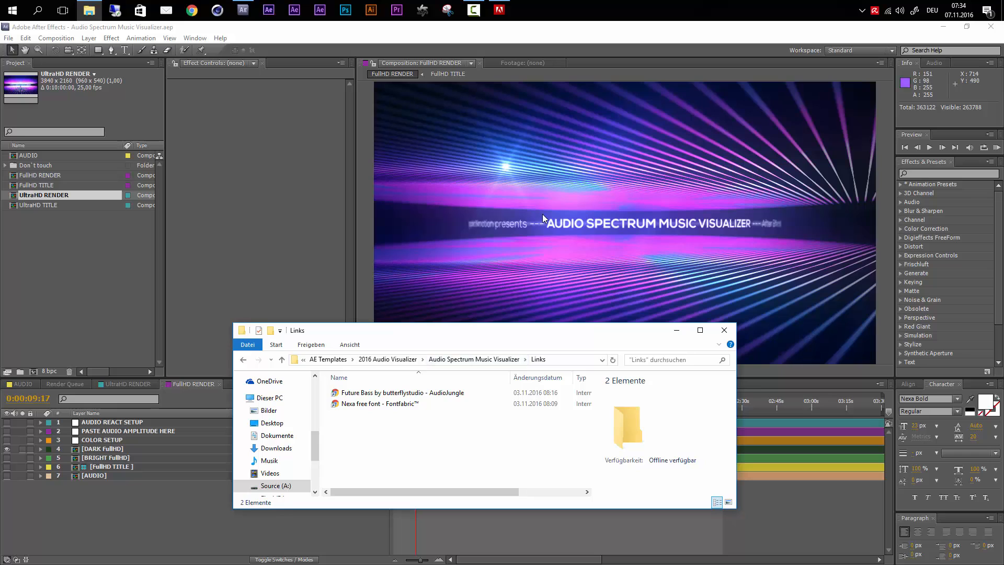
pyautogui.moveTo(468, 328); pyautogui.dragTo(467, 264)
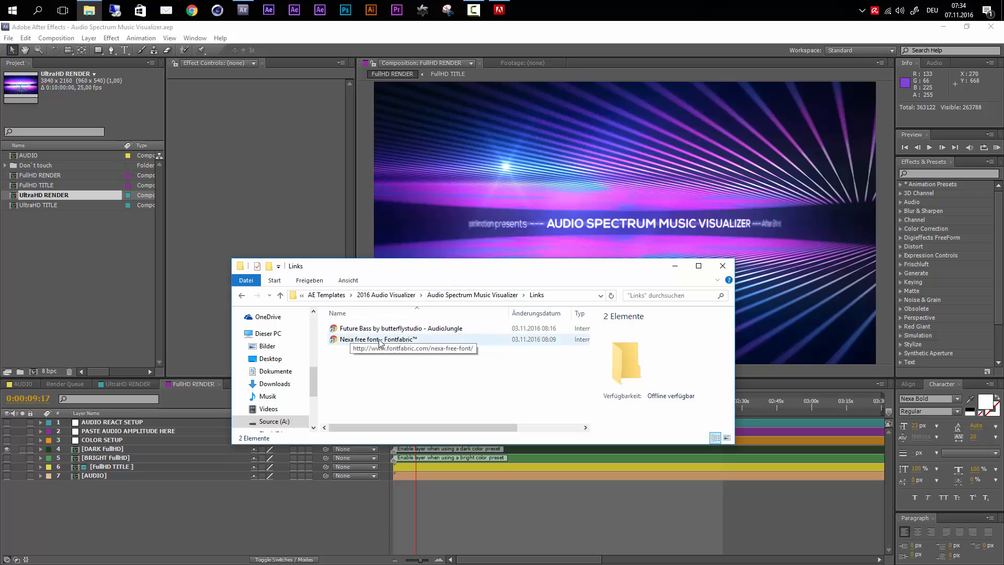
pyautogui.click(461, 295)
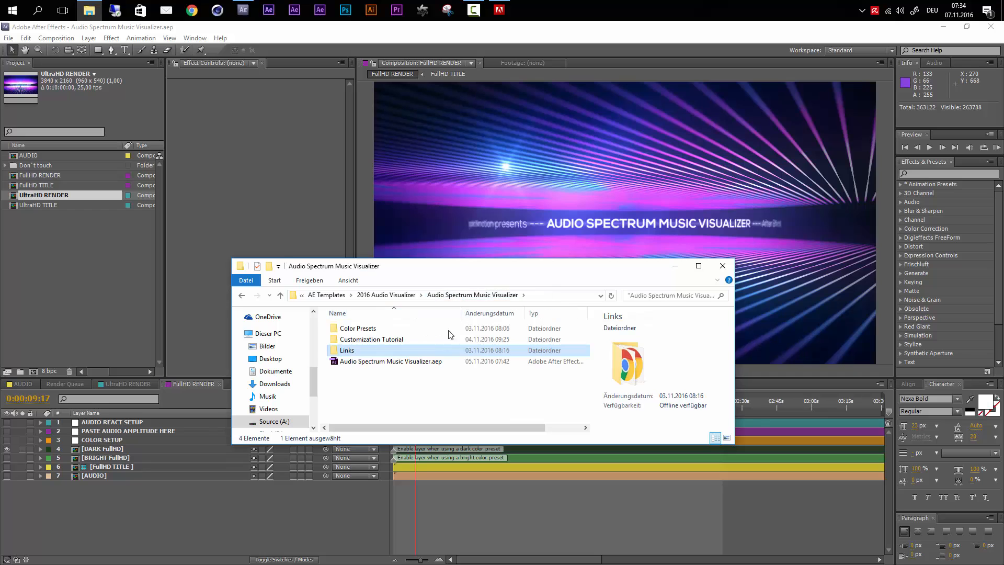
pyautogui.doubleClick(399, 362)
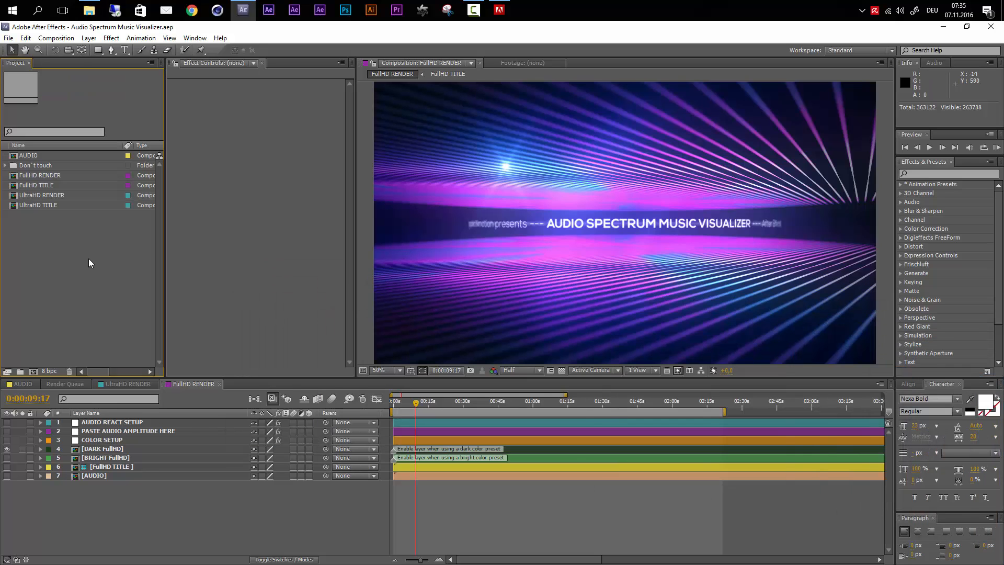
# Step: Compare the settings of the FullHD RENDER and UltraHD RENDER compositions and view FullHD RENDER at about 0:00:20 and 0:00:41
pyautogui.click(40, 175)
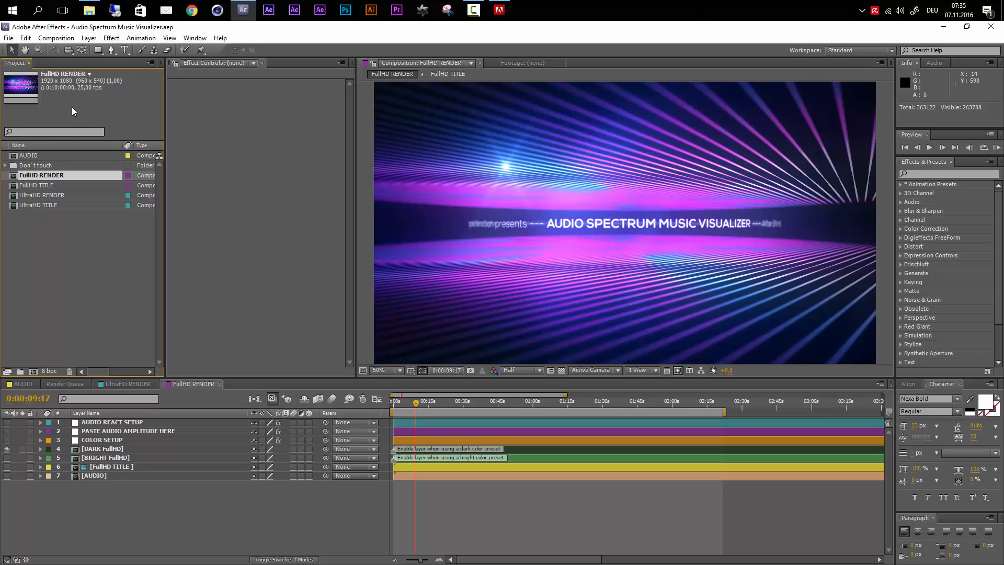
pyautogui.click(51, 197)
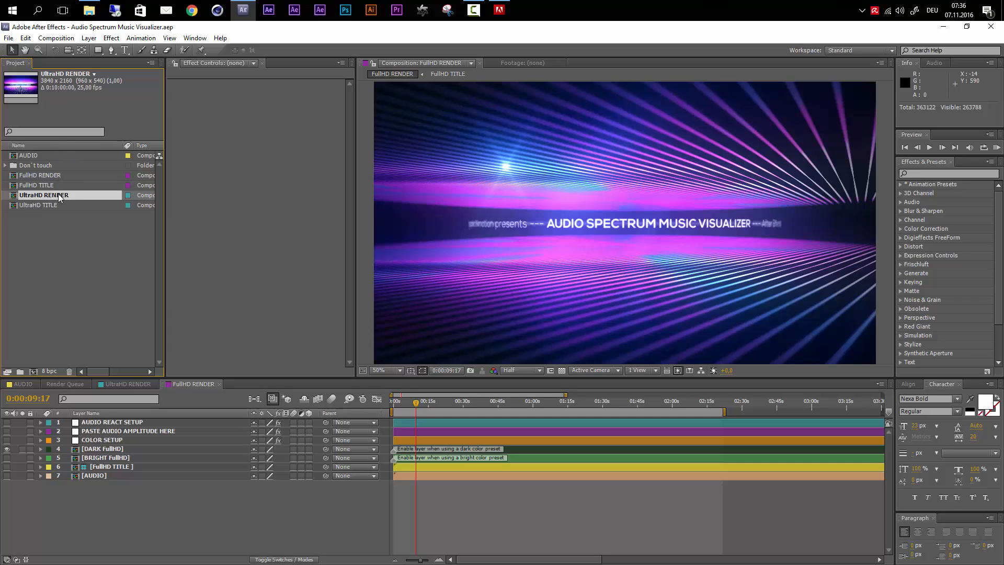
pyautogui.click(40, 175)
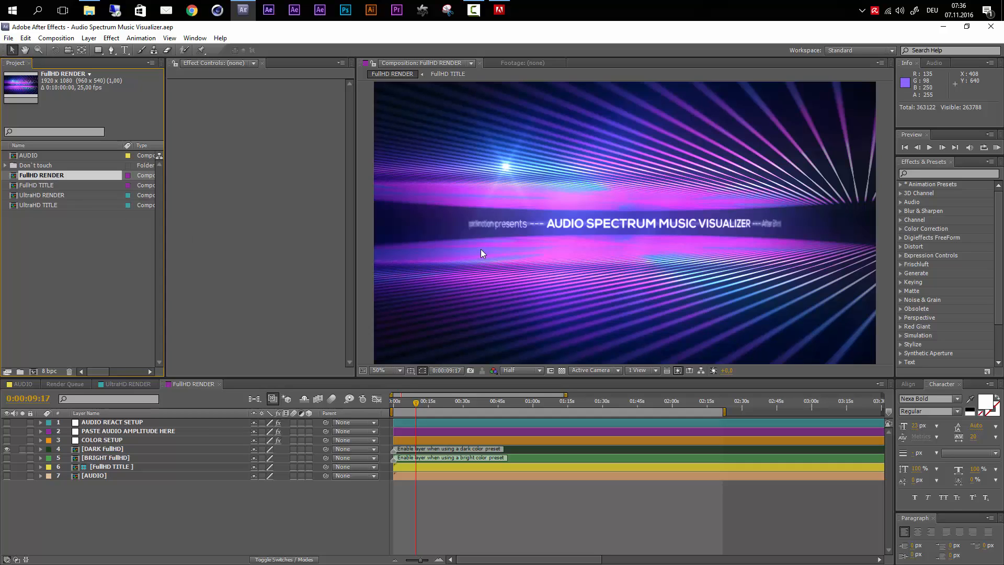
pyautogui.click(441, 400)
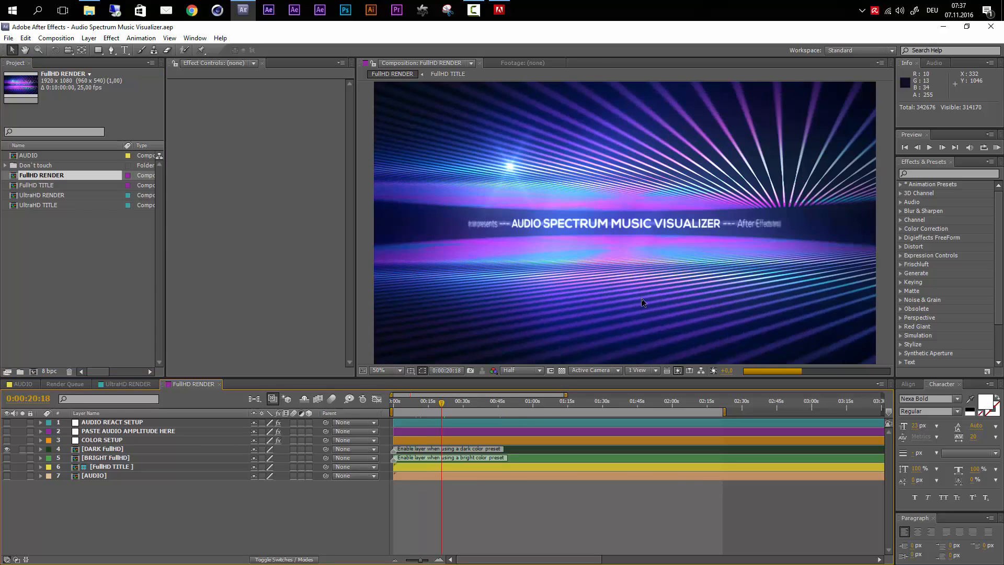
pyautogui.click(491, 400)
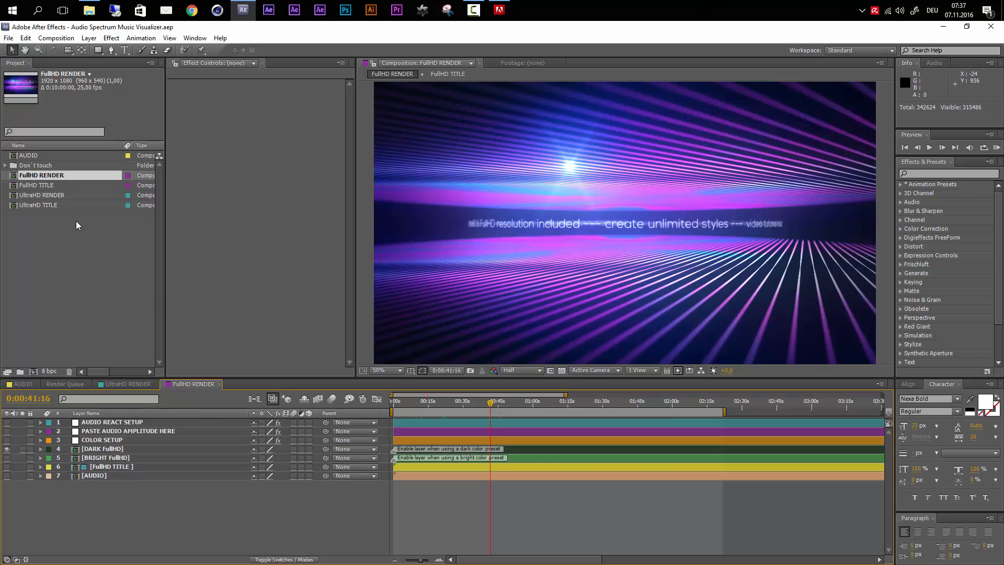
# Step: Import the MP3 18407743_future-bass_by_butterflystudio_preview from the Downloads folder into the project as footage
pyautogui.click(9, 39)
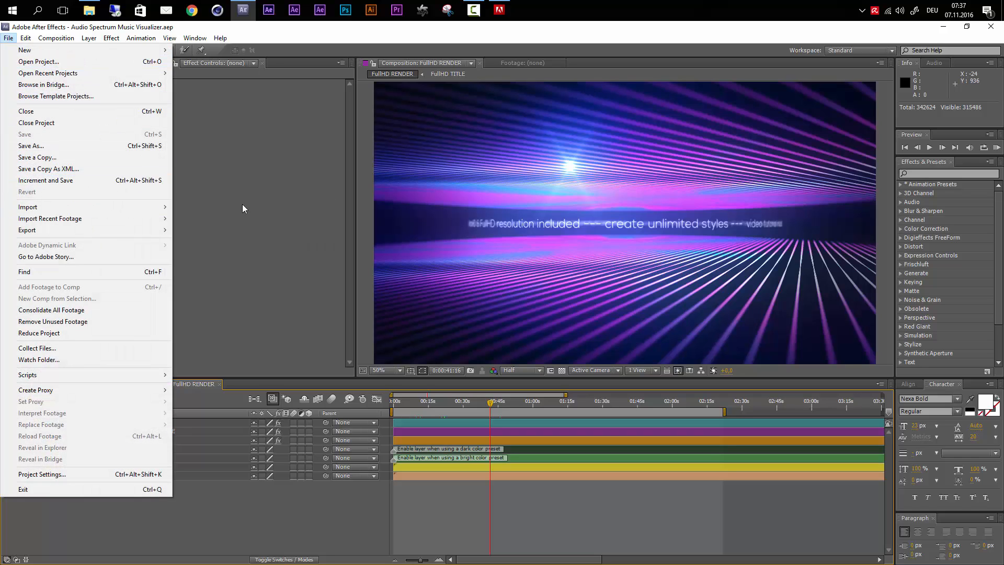
pyautogui.moveTo(160, 208)
pyautogui.click(194, 207)
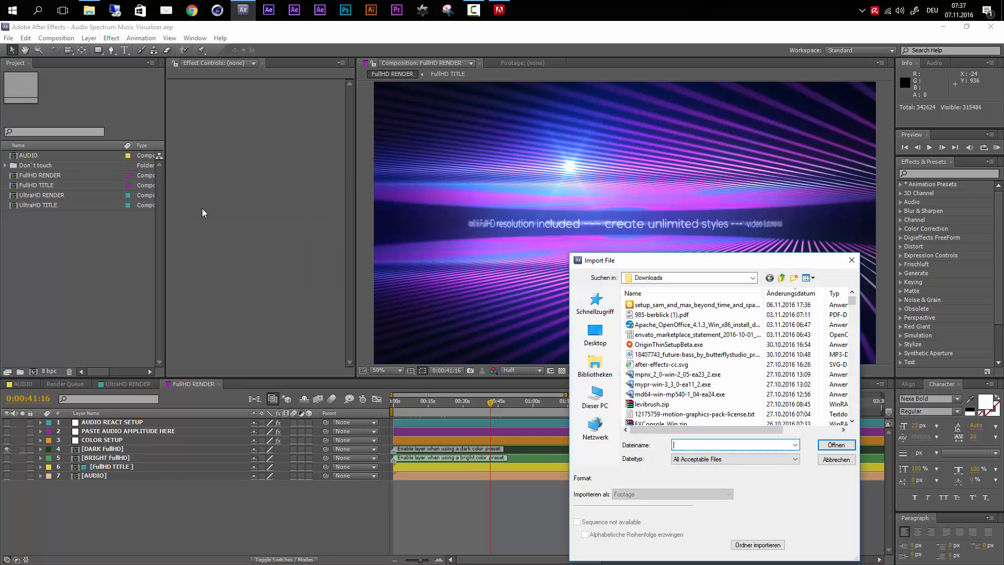
pyautogui.click(712, 354)
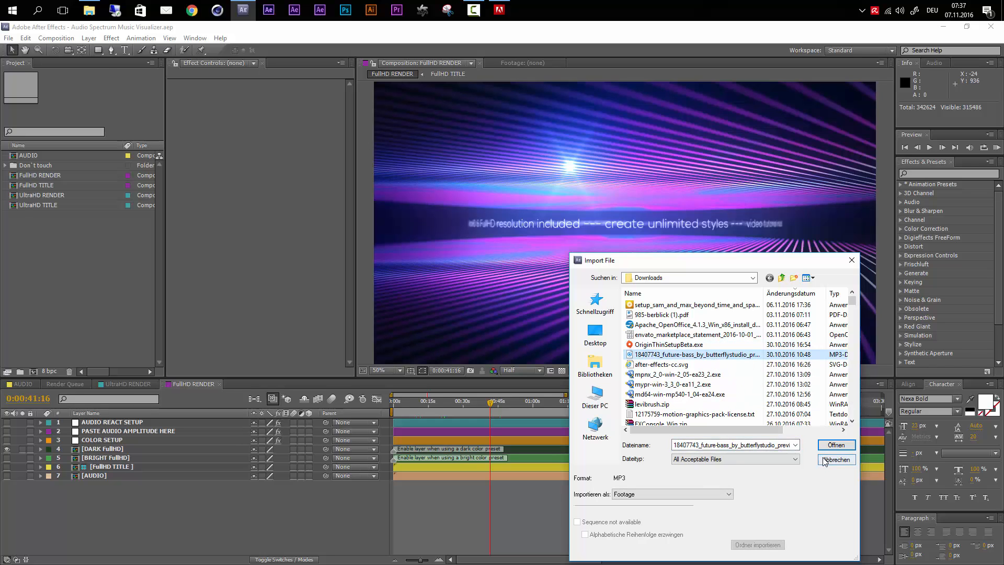
pyautogui.click(837, 445)
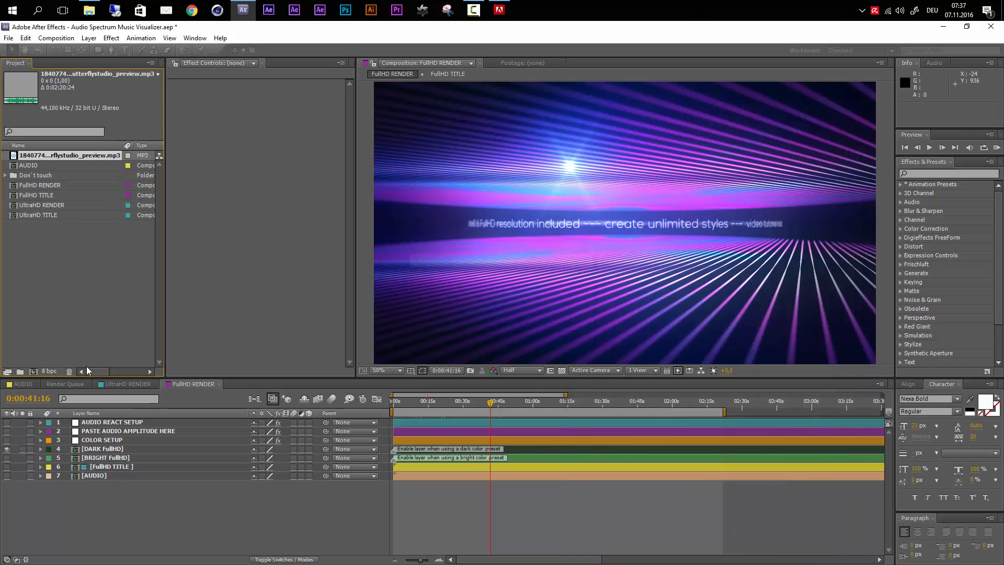
# Step: Add the imported future-bass MP3 as a layer to the AUDIO composition
pyautogui.click(16, 384)
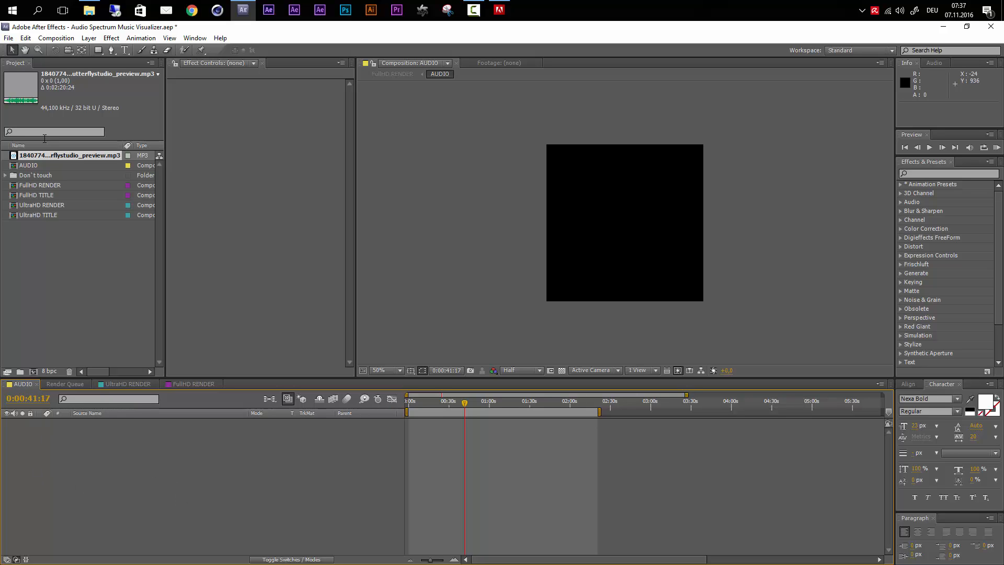
pyautogui.click(32, 165)
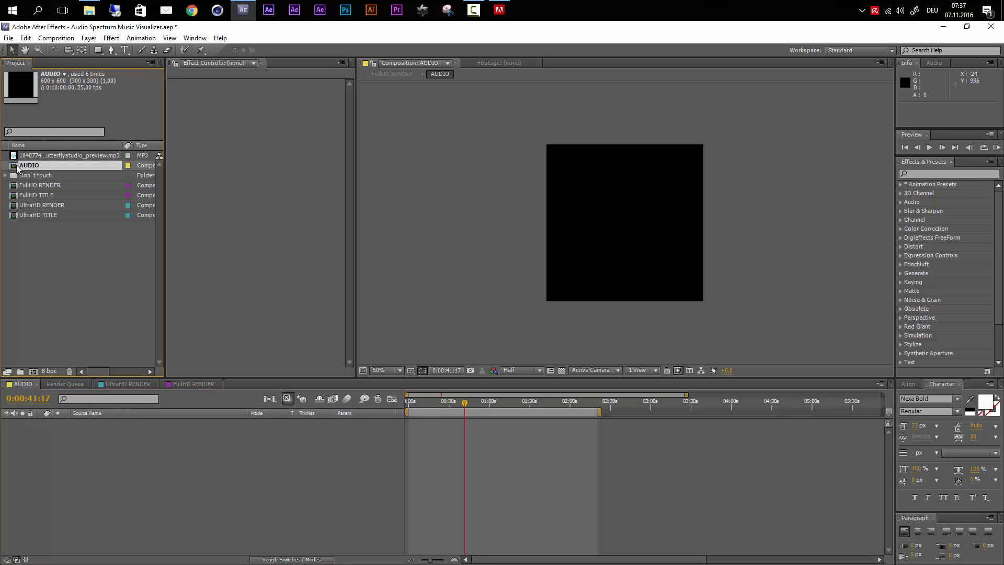
pyautogui.moveTo(51, 157); pyautogui.dragTo(83, 482)
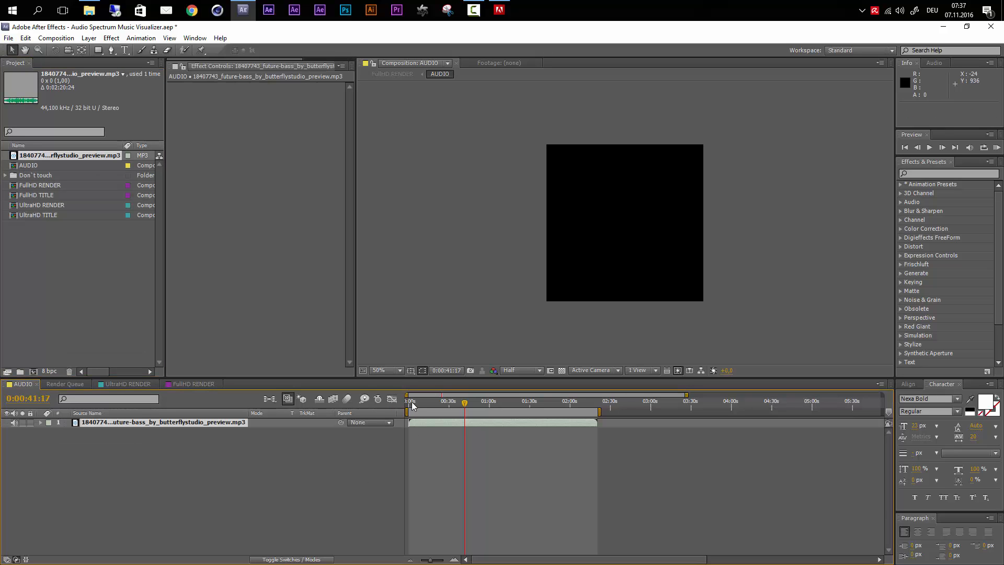
# Step: Cycle the AUDIO composition's time display through its formats and back to timecode, at the start and at about 0:00:56
pyautogui.click(407, 404)
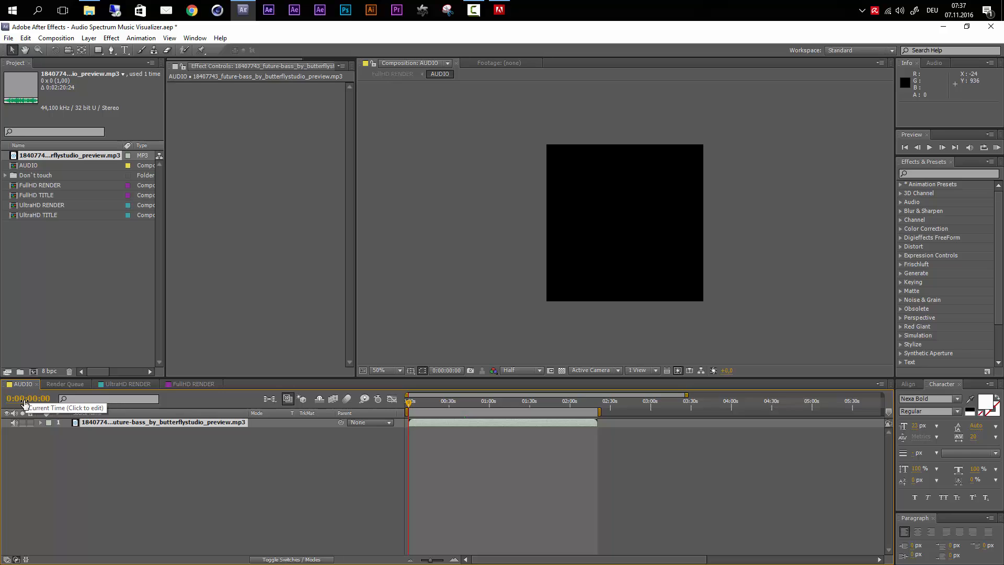
pyautogui.keyDown('ctrl'); pyautogui.click(25, 403); pyautogui.keyUp('ctrl')
pyautogui.keyDown('ctrl'); pyautogui.click(25, 402); pyautogui.keyUp('ctrl')
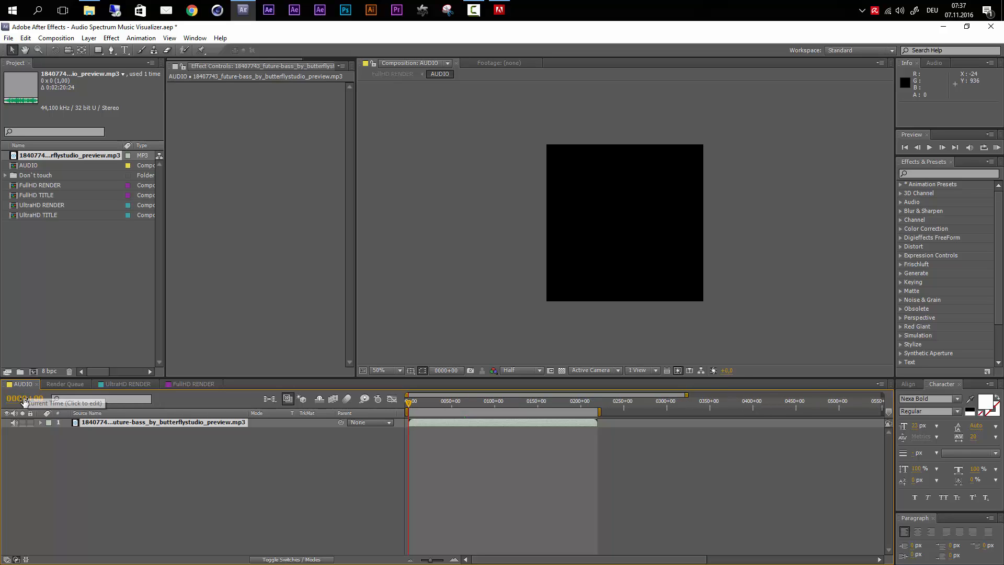
pyautogui.keyDown('ctrl'); pyautogui.click(24, 402); pyautogui.keyUp('ctrl')
pyautogui.click(52, 446)
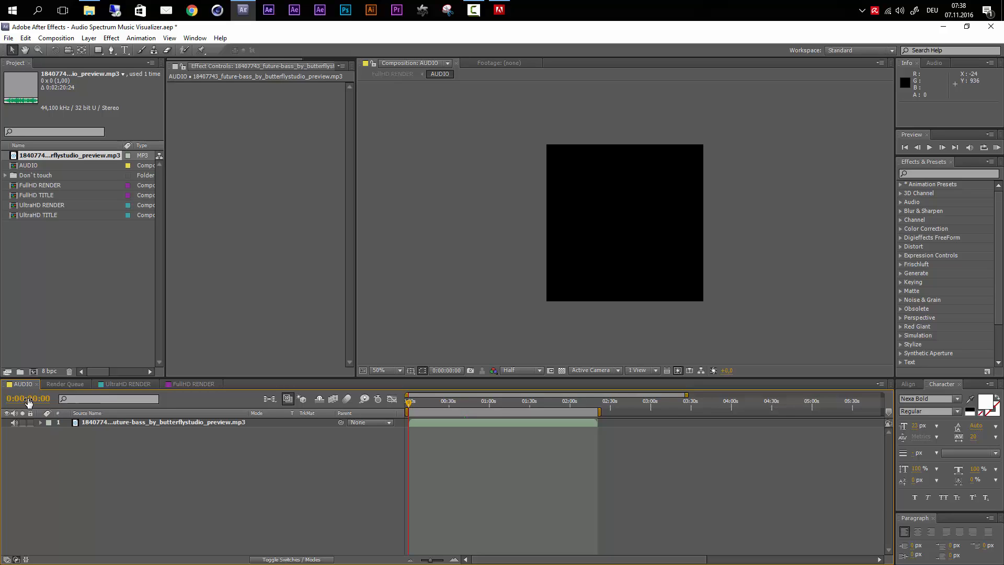
pyautogui.keyDown('ctrl'); pyautogui.click(24, 402); pyautogui.keyUp('ctrl')
pyautogui.moveTo(457, 403); pyautogui.dragTo(484, 407)
pyautogui.keyDown('ctrl'); pyautogui.click(28, 403); pyautogui.keyUp('ctrl')
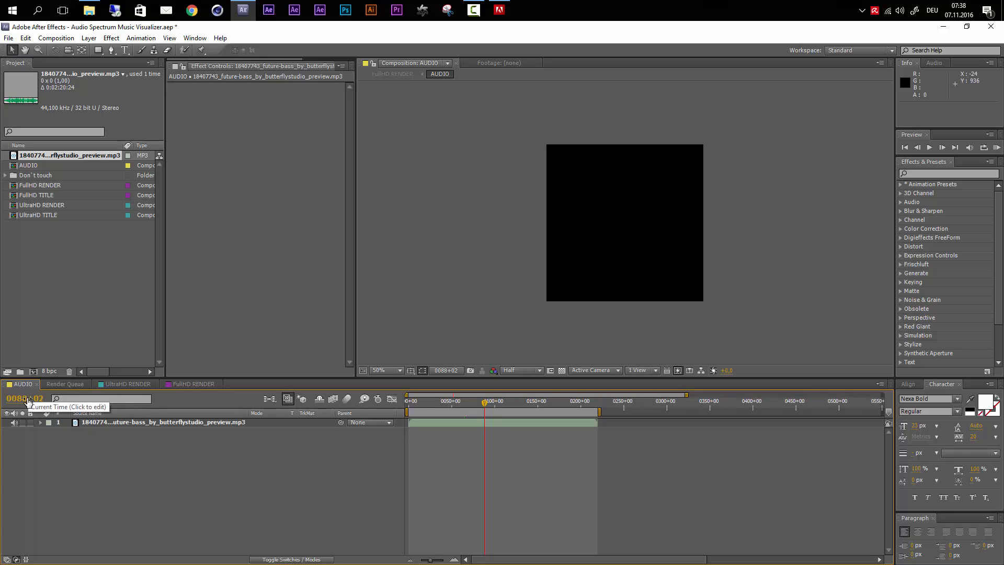
pyautogui.keyDown('ctrl'); pyautogui.click(27, 403); pyautogui.keyUp('ctrl')
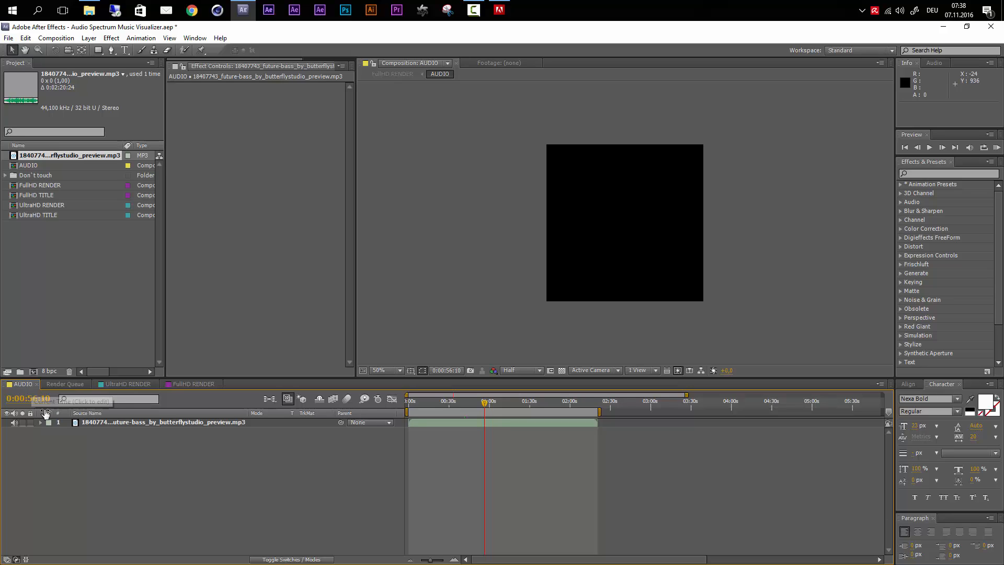
# Step: Move the current time to the MP3 layer's out point, and switch to the FullHD RENDER timeline with its layer properties collapsed
pyautogui.click(145, 421)
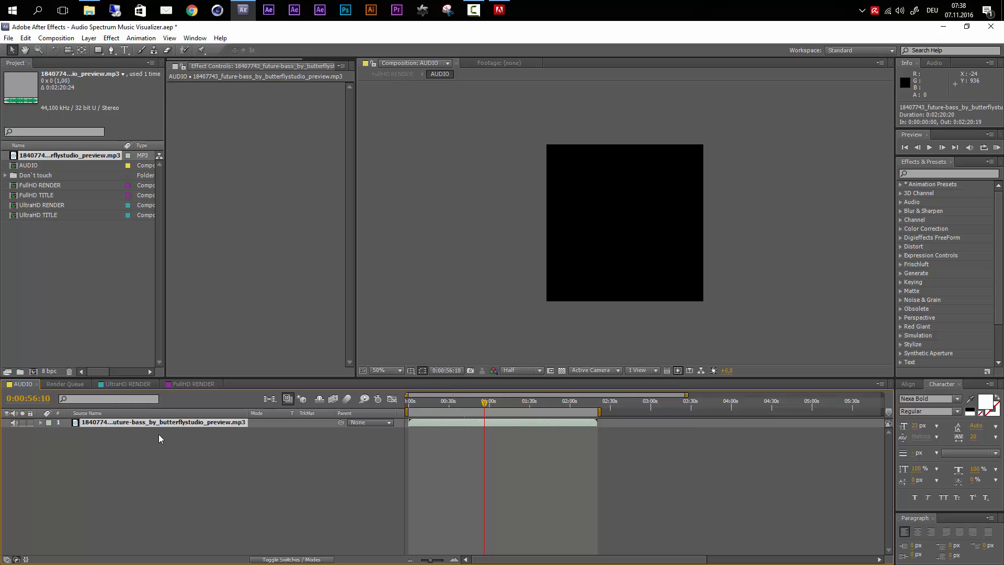
pyautogui.press('o')
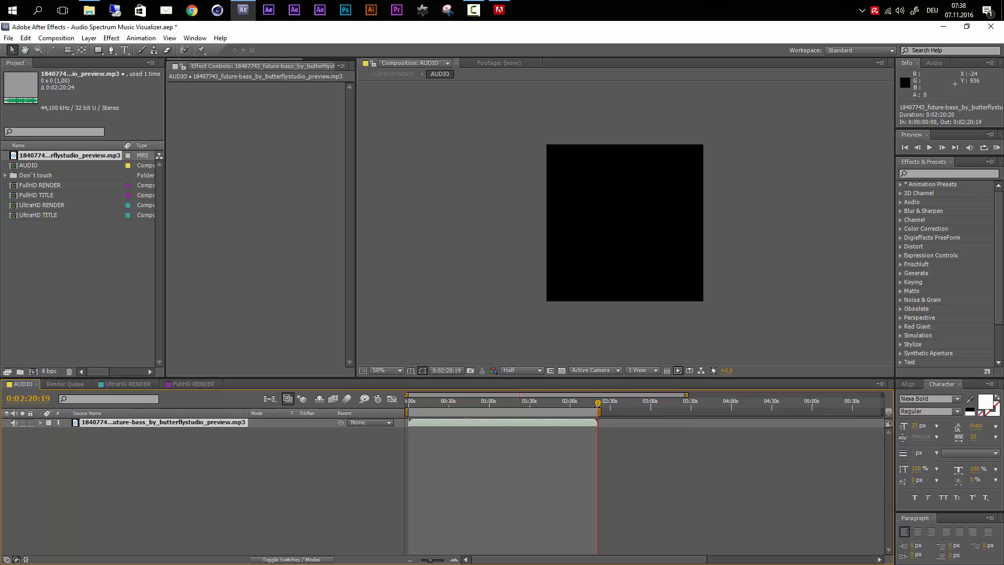
pyautogui.click(190, 384)
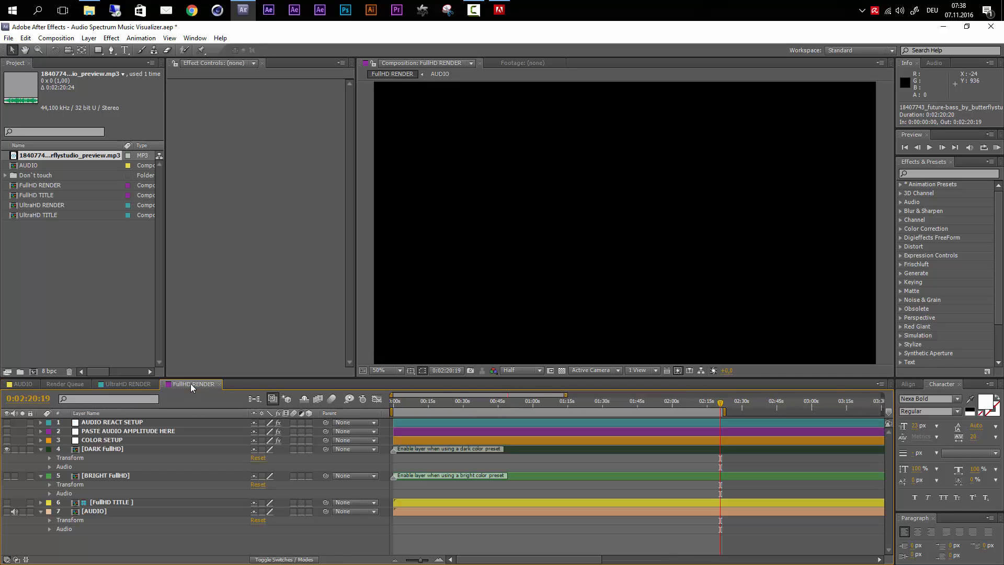
pyautogui.click(39, 457)
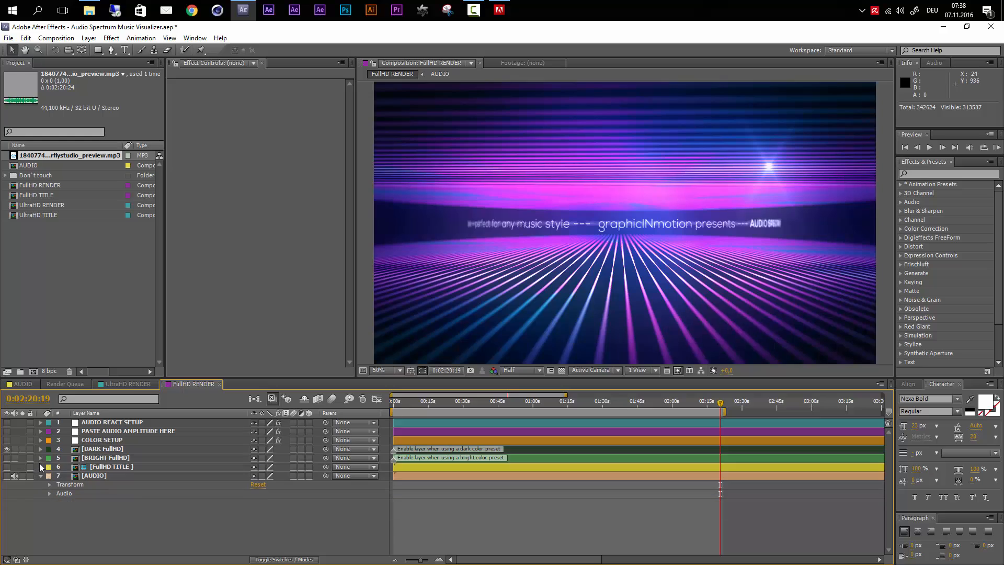
pyautogui.click(42, 476)
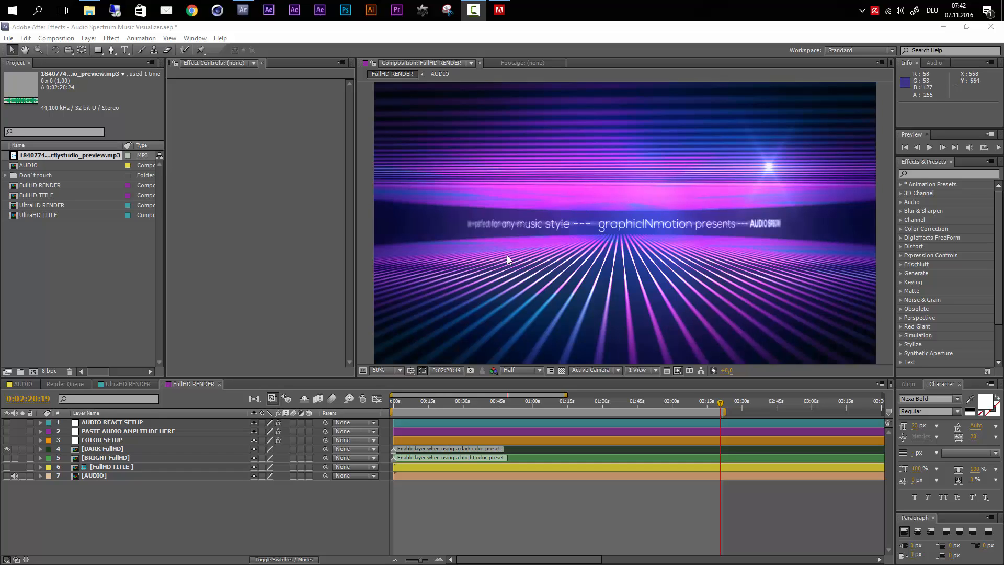
# Step: Set the current time to 0:02:21:19 in FullHD RENDER and end the work area at that time
pyautogui.click(28, 399)
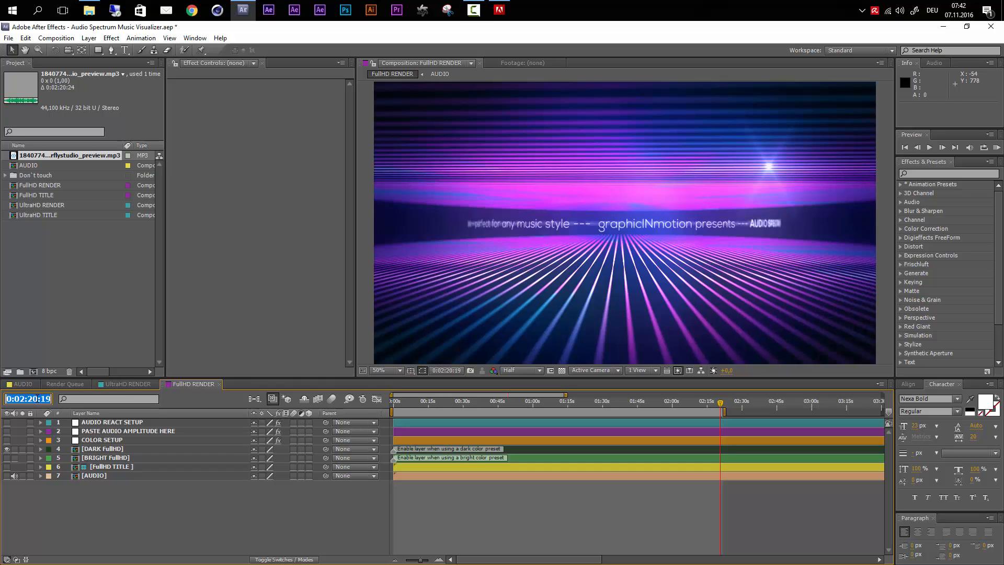
pyautogui.press('BackSpace')
pyautogui.write('1')
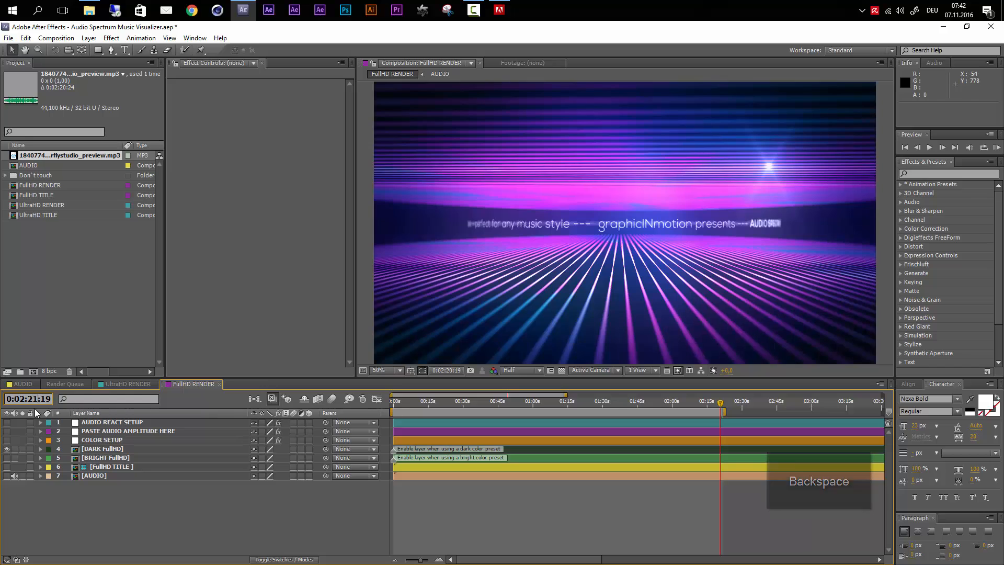
pyautogui.press('Return')
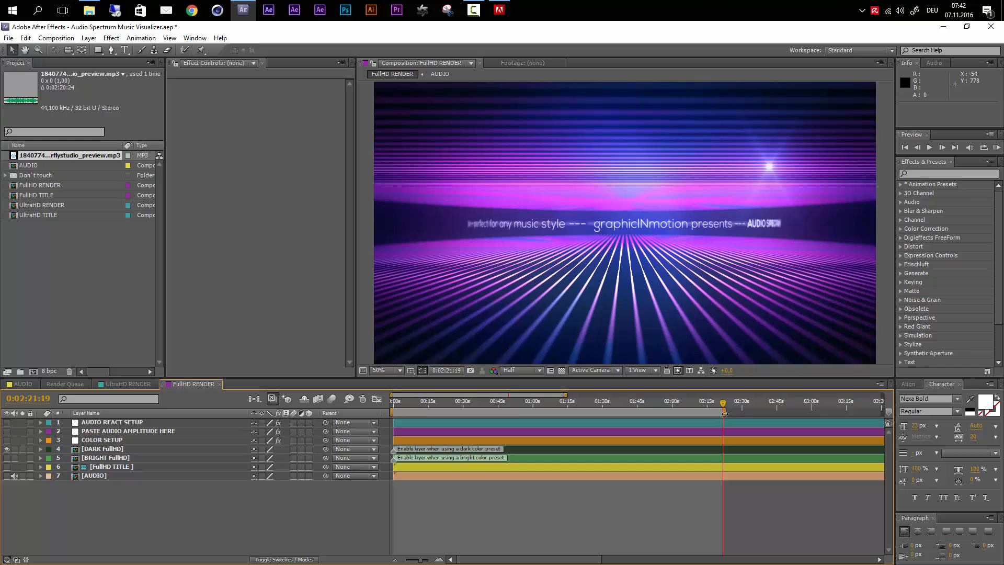
pyautogui.moveTo(725, 413); pyautogui.dragTo(858, 410)
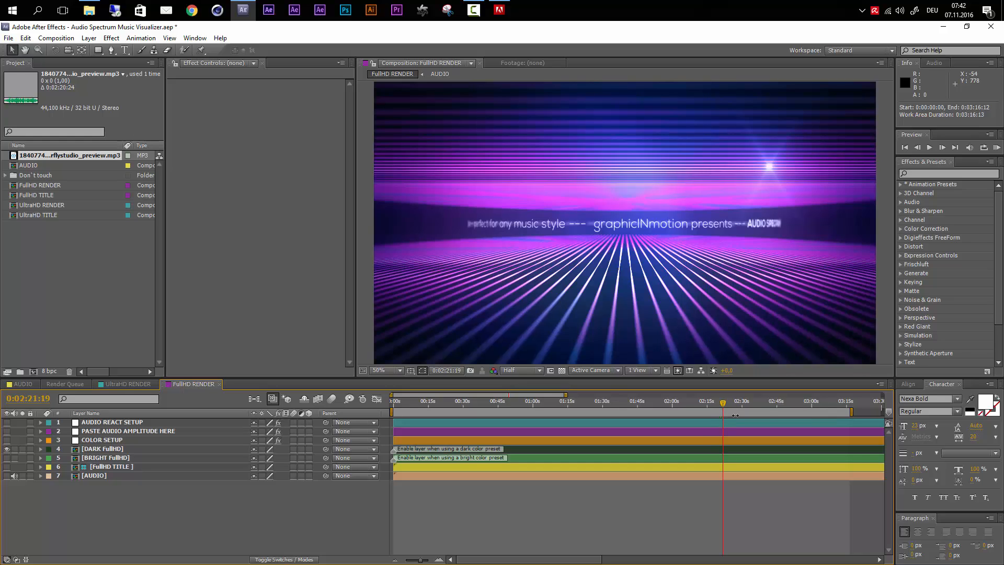
pyautogui.press('n')
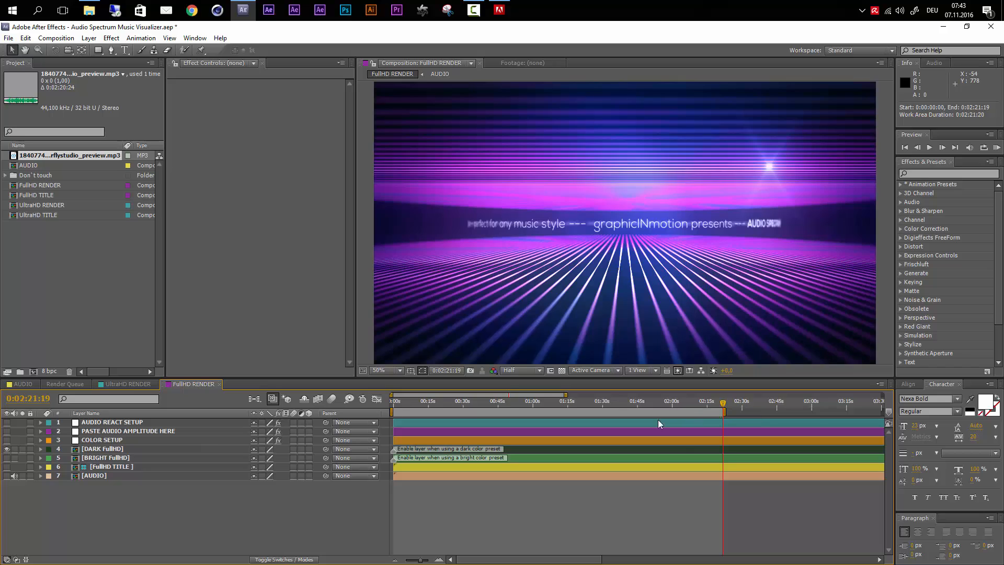
# Step: Show the AUDIO REACT SETUP layer's effect controls and view the FullHD RENDER frame at about 0:00:51
pyautogui.click(120, 421)
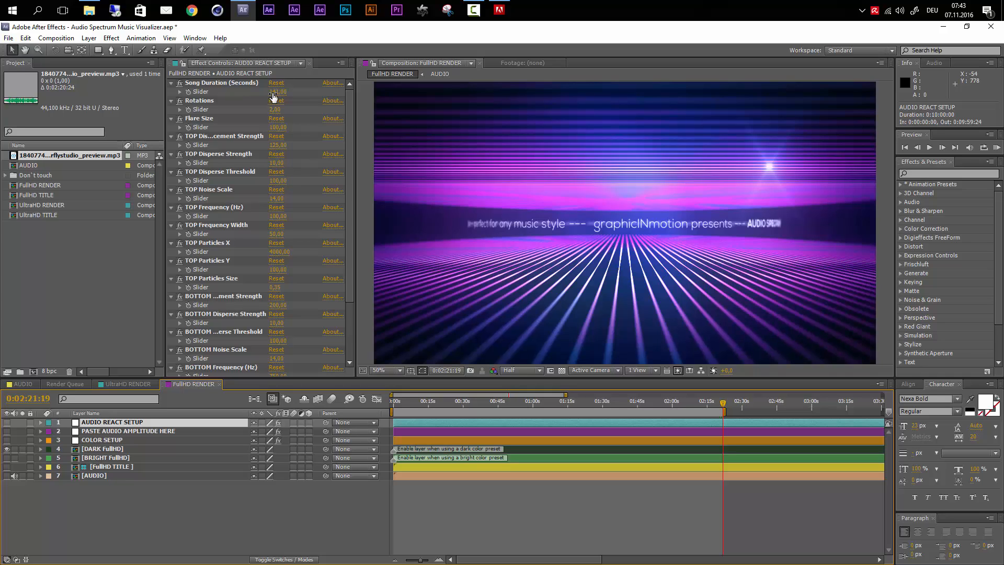
pyautogui.click(457, 479)
pyautogui.click(513, 401)
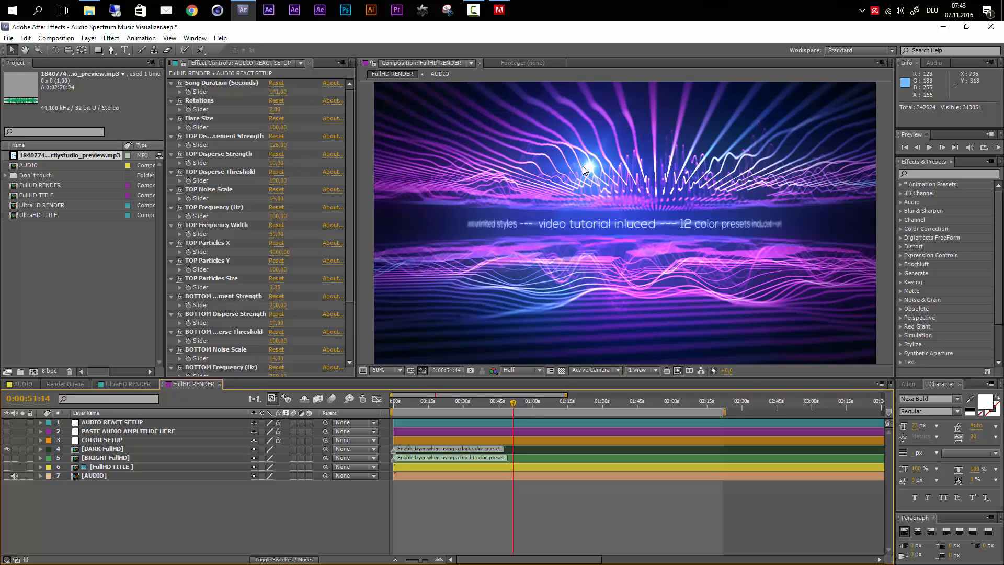
# Step: Convert the AUDIO layer's sound to keyframes with the keyframe assistant
pyautogui.click(89, 486)
pyautogui.click(99, 478)
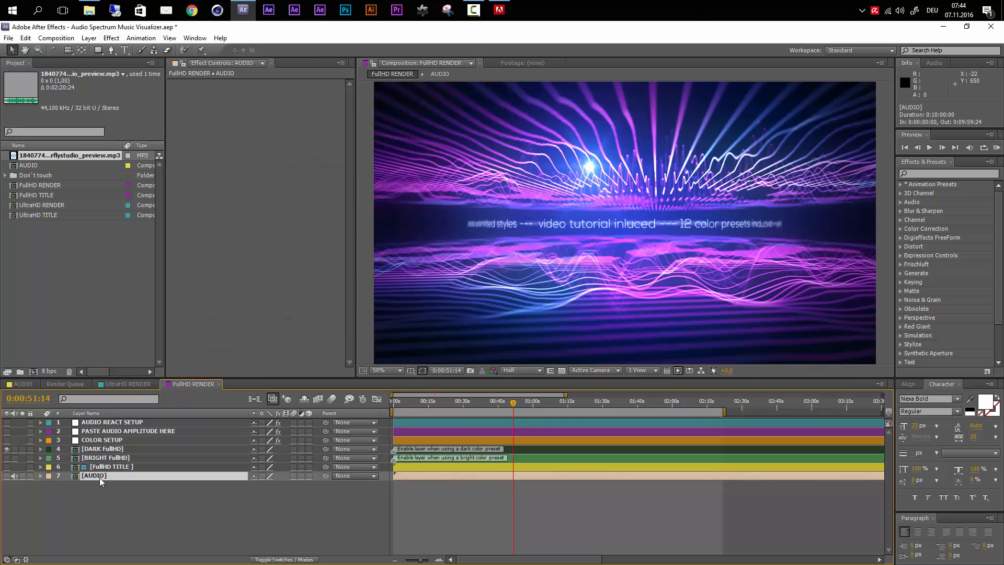
pyautogui.click(137, 38)
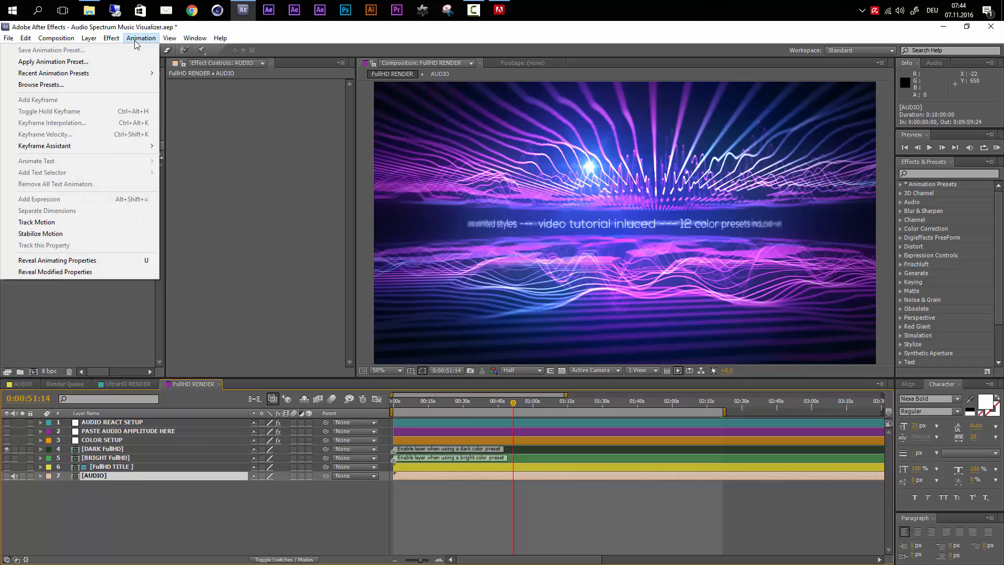
pyautogui.moveTo(128, 147)
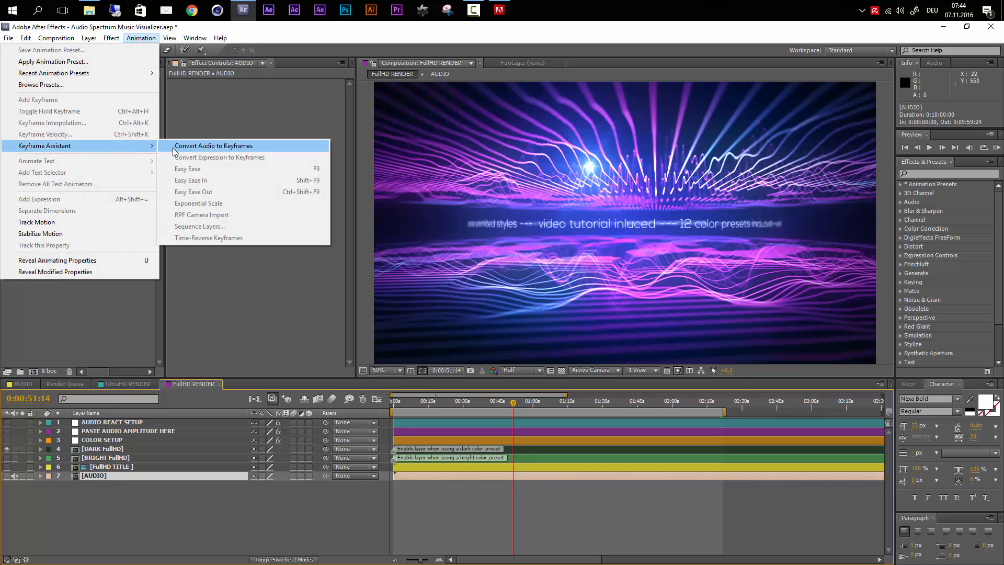
pyautogui.click(216, 148)
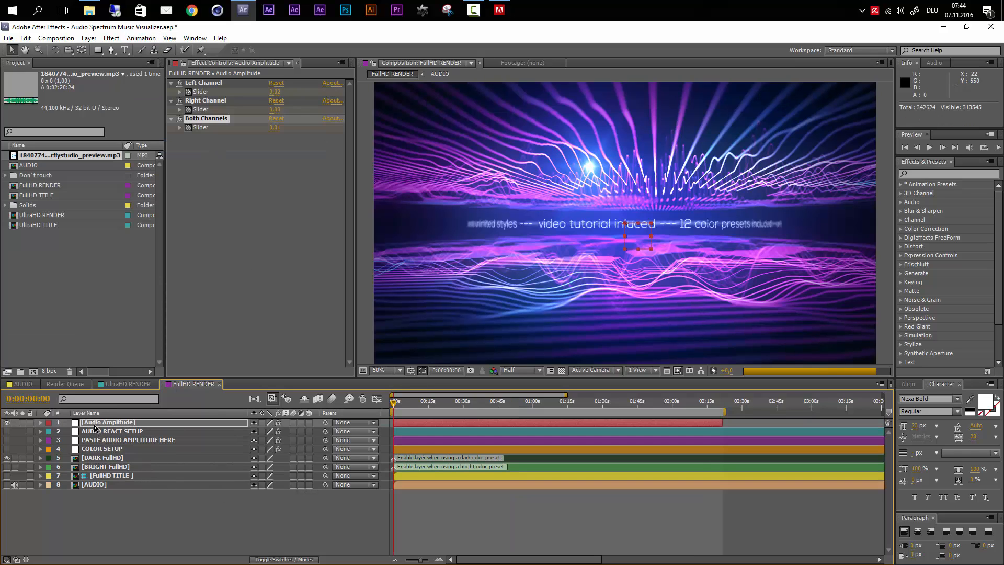
# Step: Reveal the Audio Amplitude layer's keyframed properties and select its Both Channels effect
pyautogui.click(131, 424)
pyautogui.press('u')
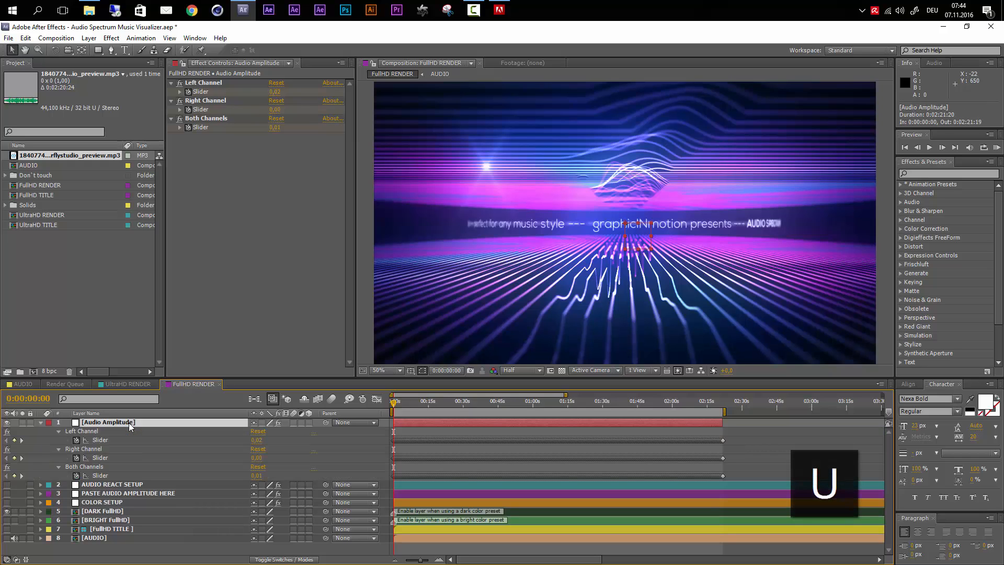
pyautogui.click(96, 467)
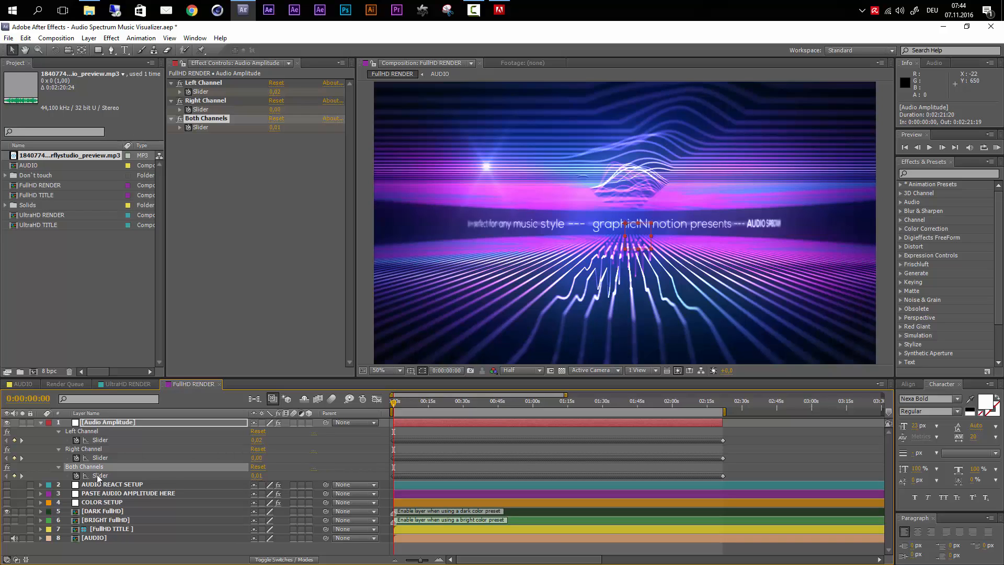
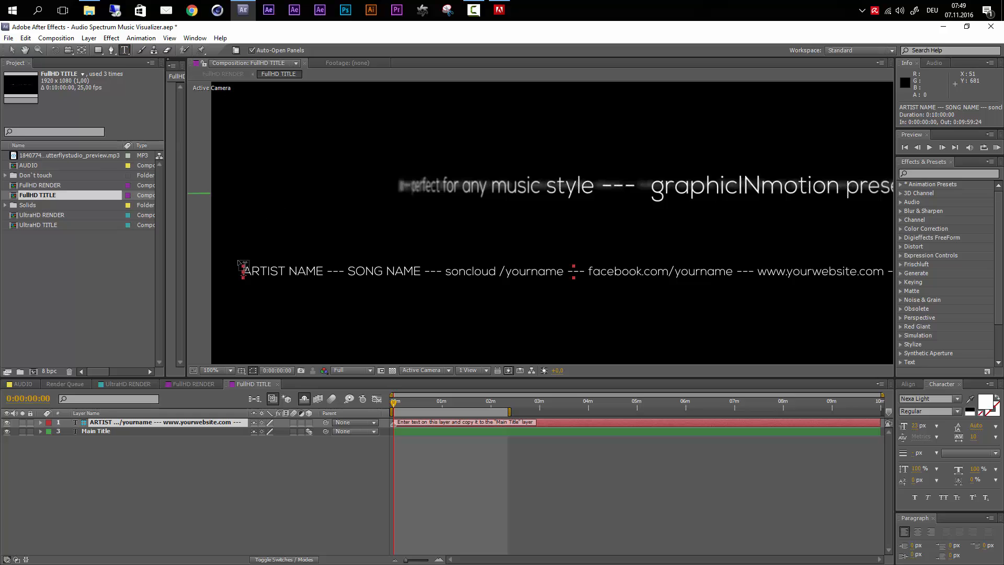
# Step: Set the words ARTIST NAME and SONG NAME in the lower text line of FullHD TITLE to the Nexa Bold font
pyautogui.moveTo(242, 271); pyautogui.dragTo(315, 271)
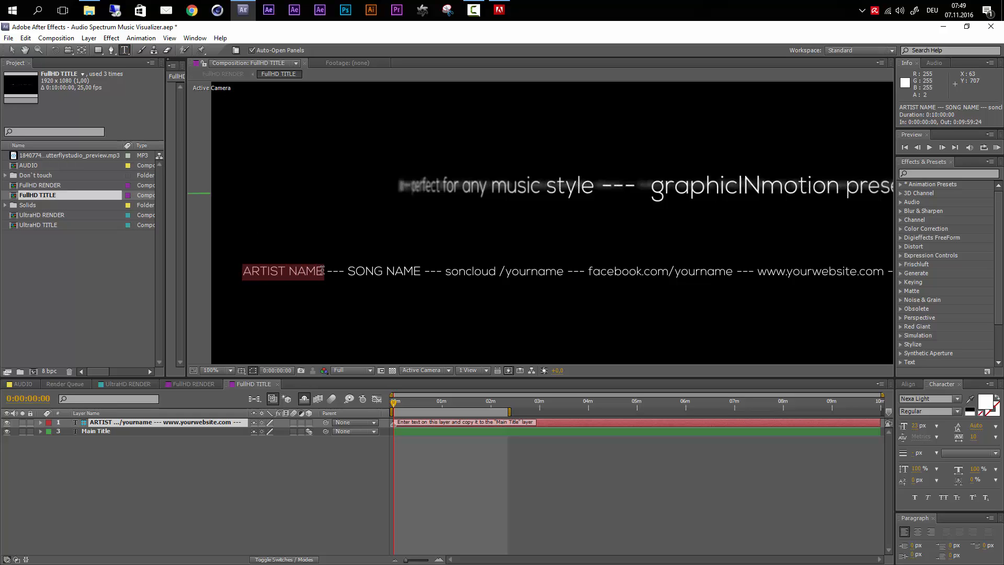
pyautogui.click(957, 400)
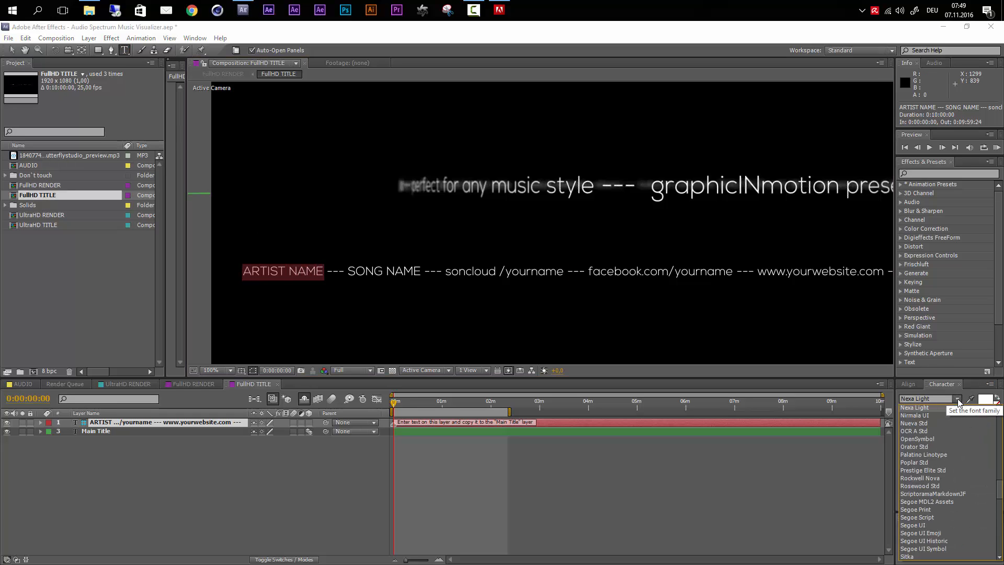
pyautogui.click(933, 418)
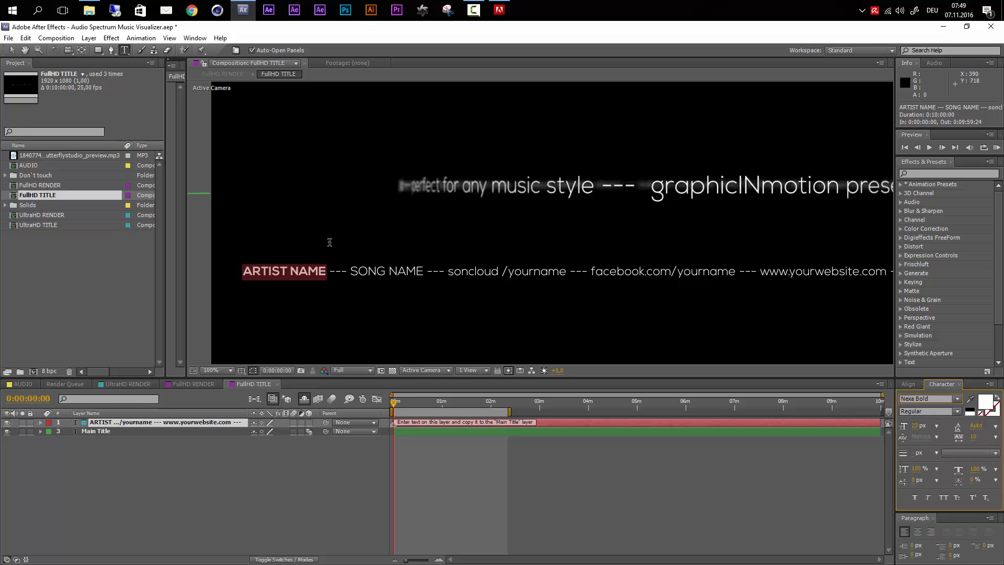
pyautogui.moveTo(351, 272); pyautogui.dragTo(425, 272)
pyautogui.click(956, 400)
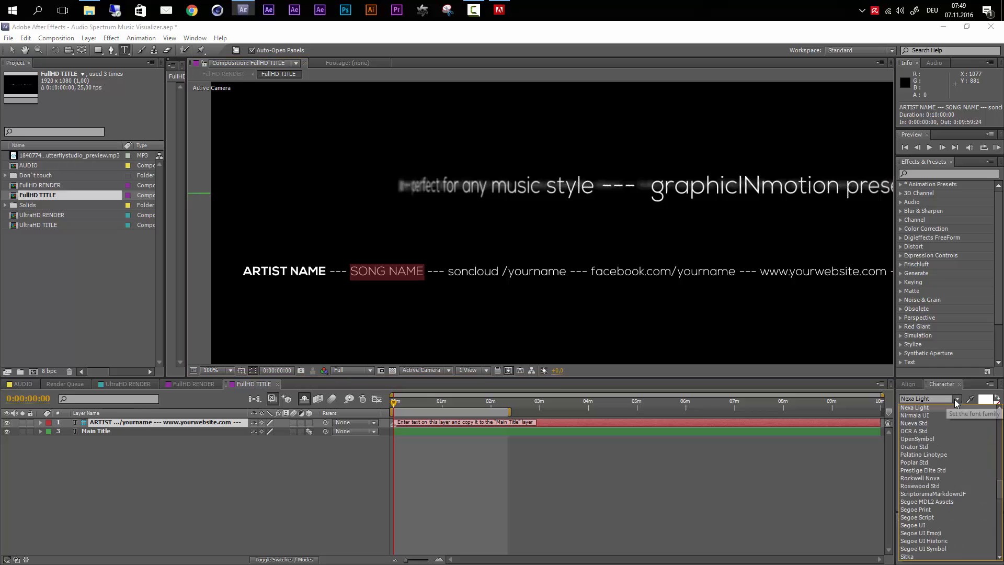
pyautogui.click(921, 415)
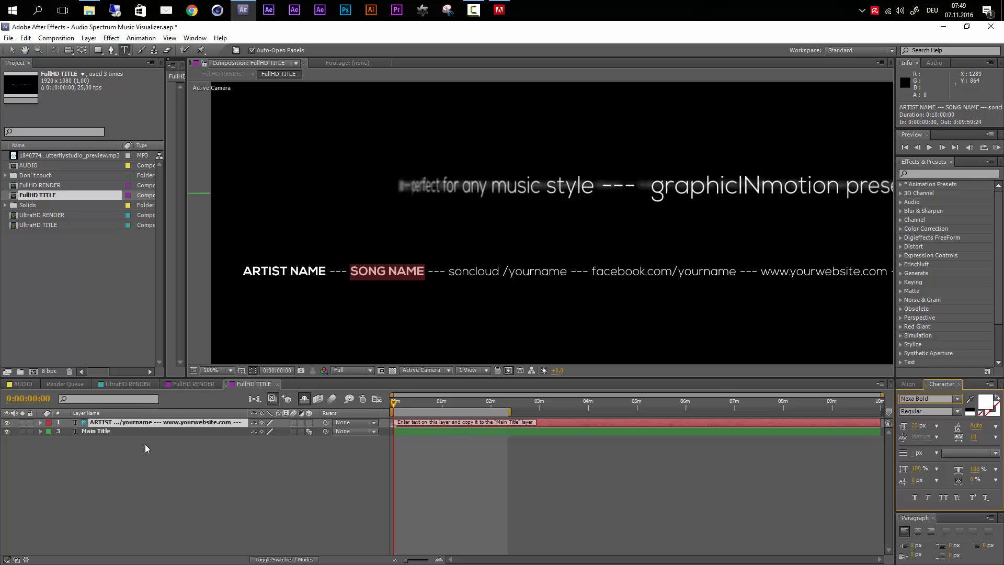
# Step: Copy the whole ARTIST NAME text line and paste it over the Main Title layer's existing text
pyautogui.doubleClick(108, 425)
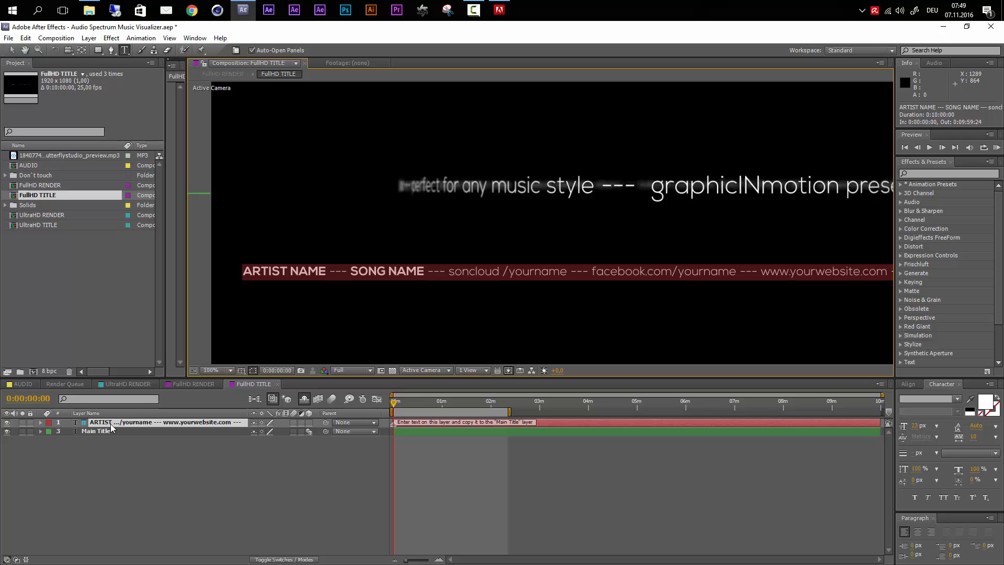
pyautogui.hotkey('ctrl', 'c')
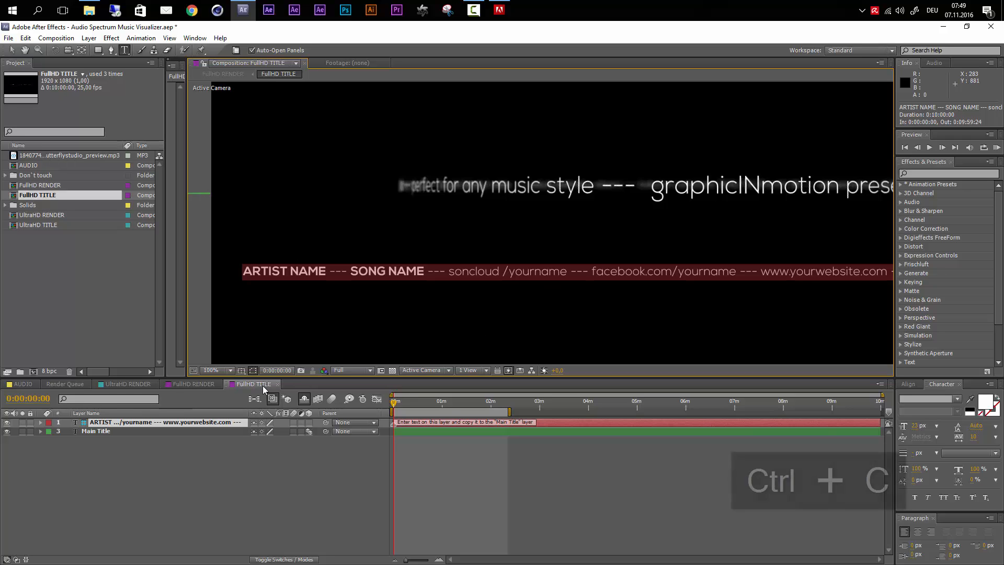
pyautogui.click(23, 37)
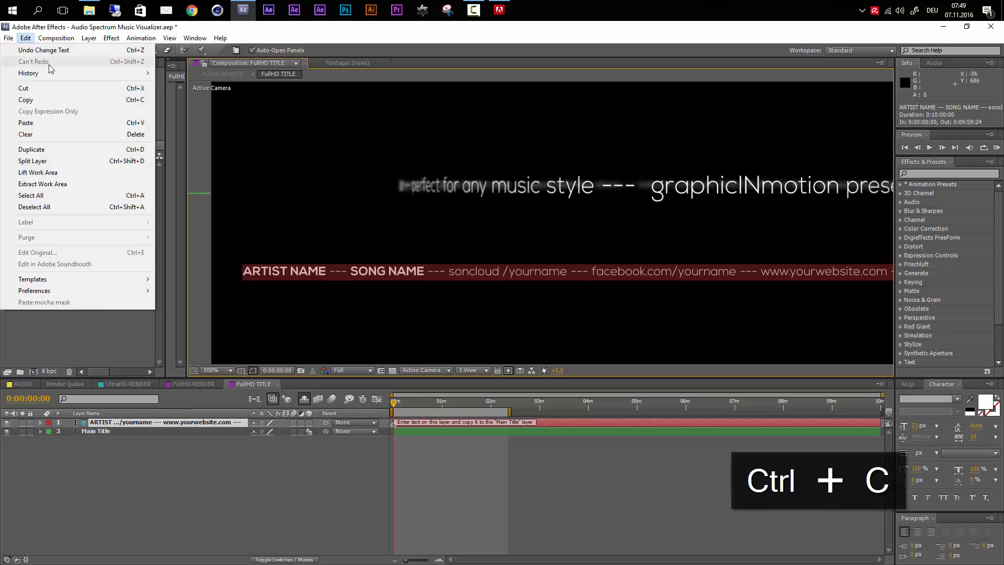
pyautogui.click(85, 100)
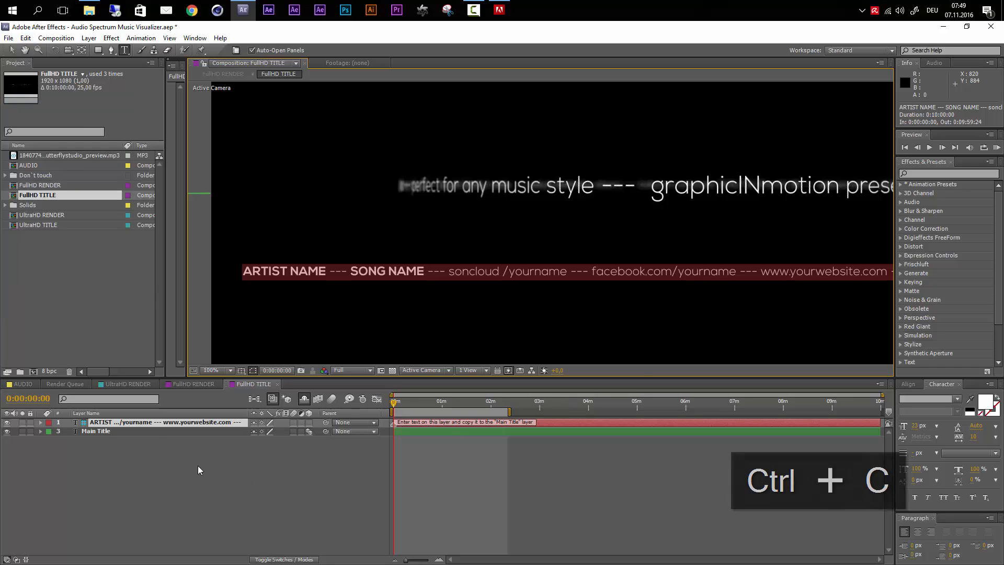
pyautogui.click(105, 432)
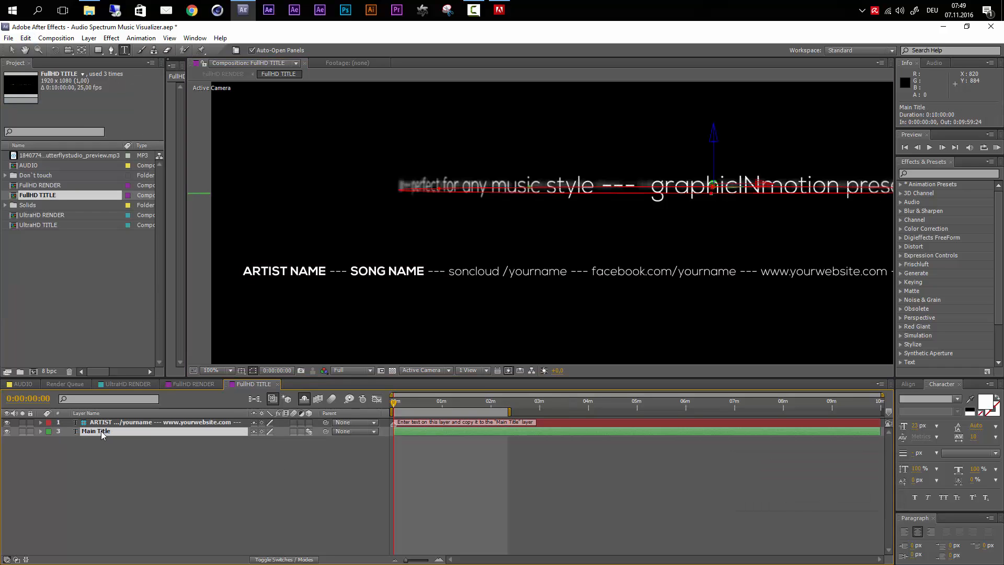
pyautogui.doubleClick(102, 431)
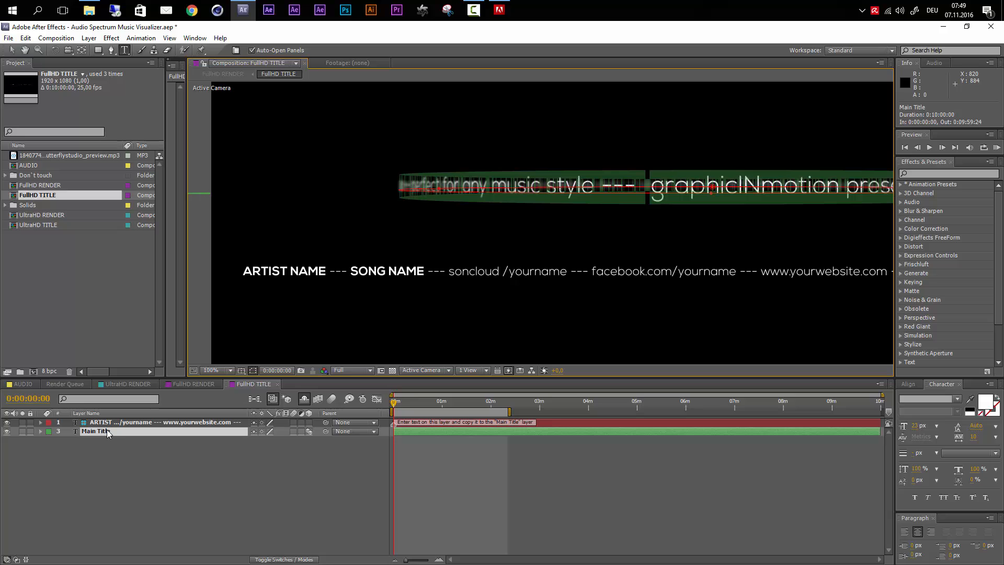
pyautogui.hotkey('ctrl', 'v')
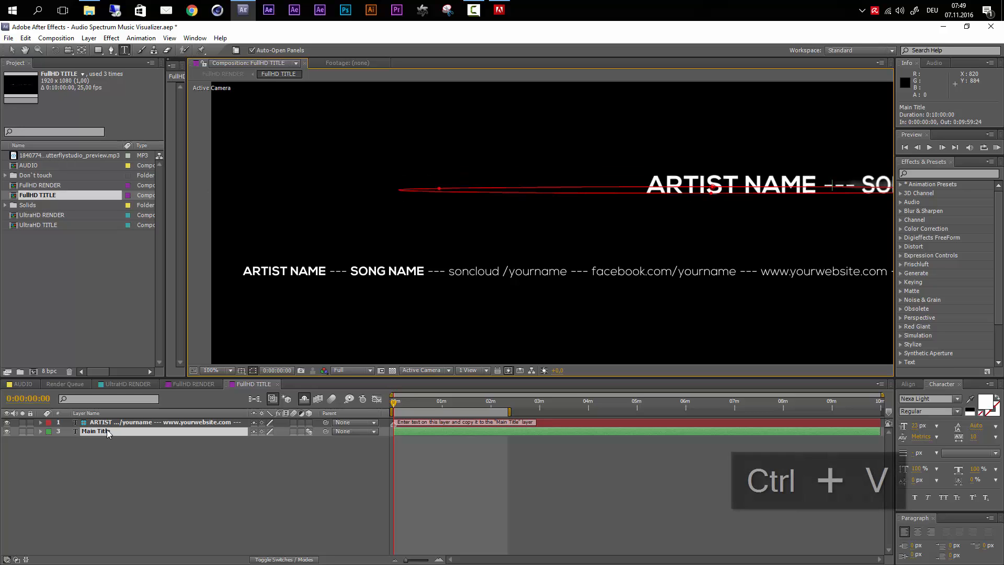
pyautogui.click(30, 39)
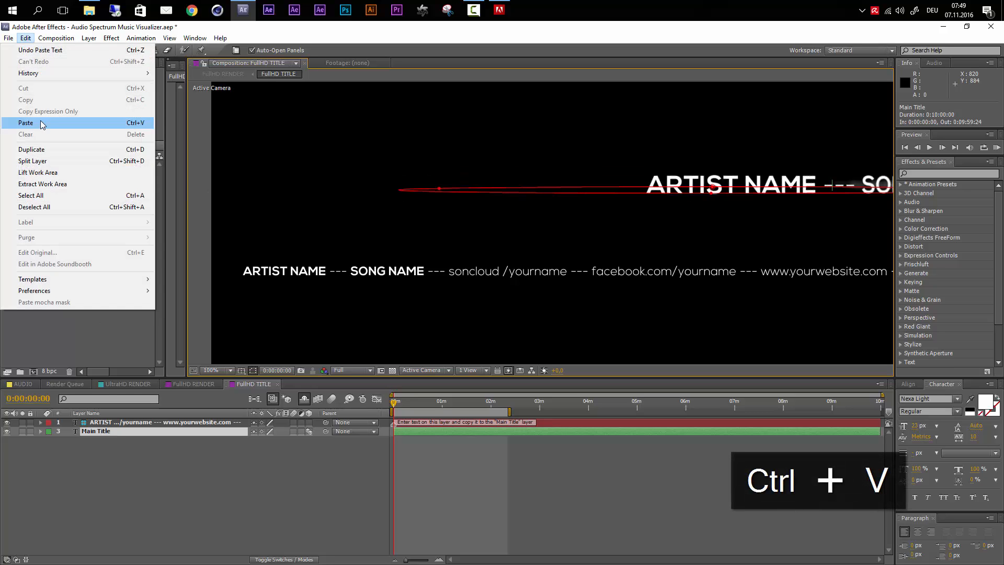
pyautogui.click(631, 475)
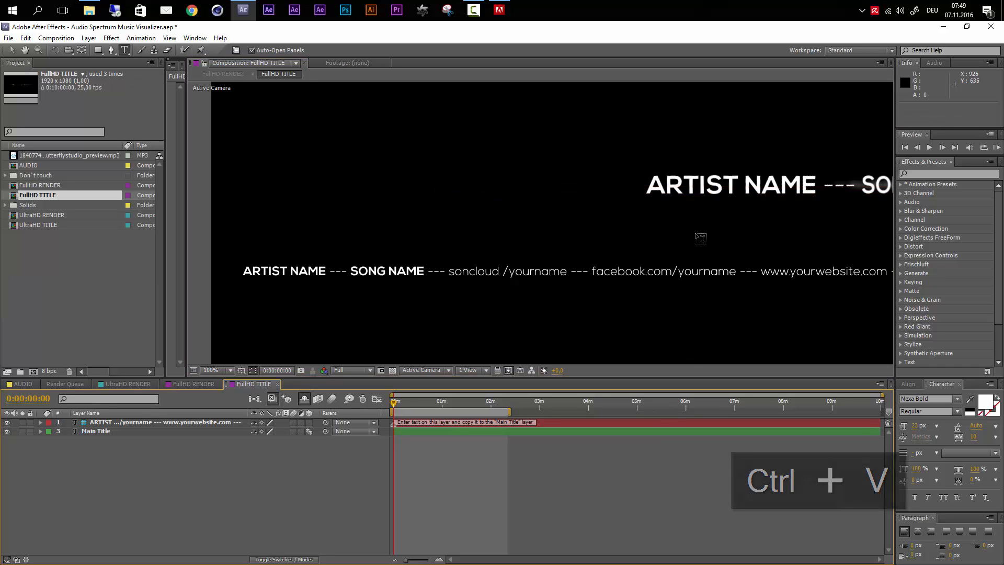
# Step: At about 0:00:59 in FullHD TITLE, copy the Main Title's entire text and append it twice at its end
pyautogui.click(11, 51)
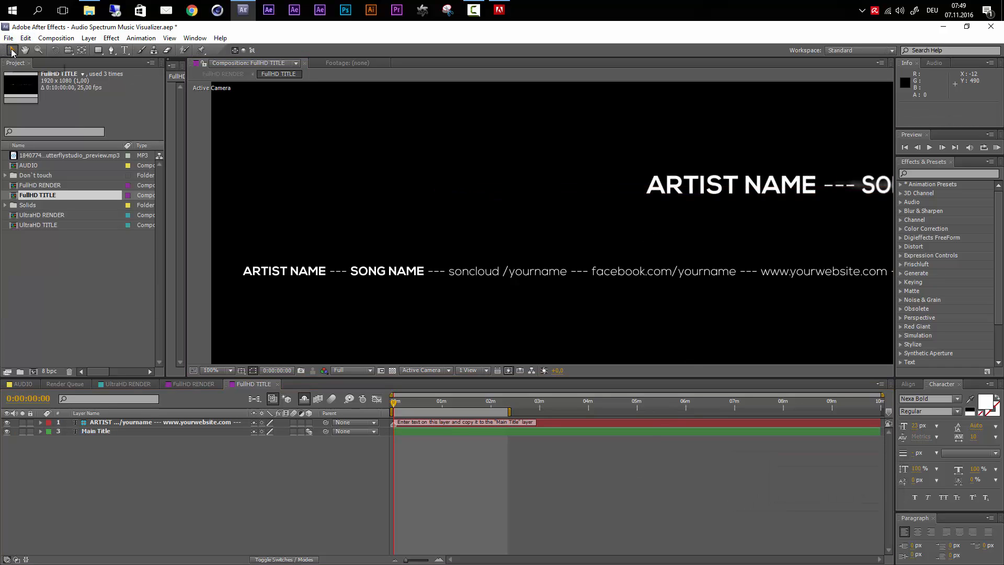
pyautogui.moveTo(777, 194); pyautogui.dragTo(501, 247)
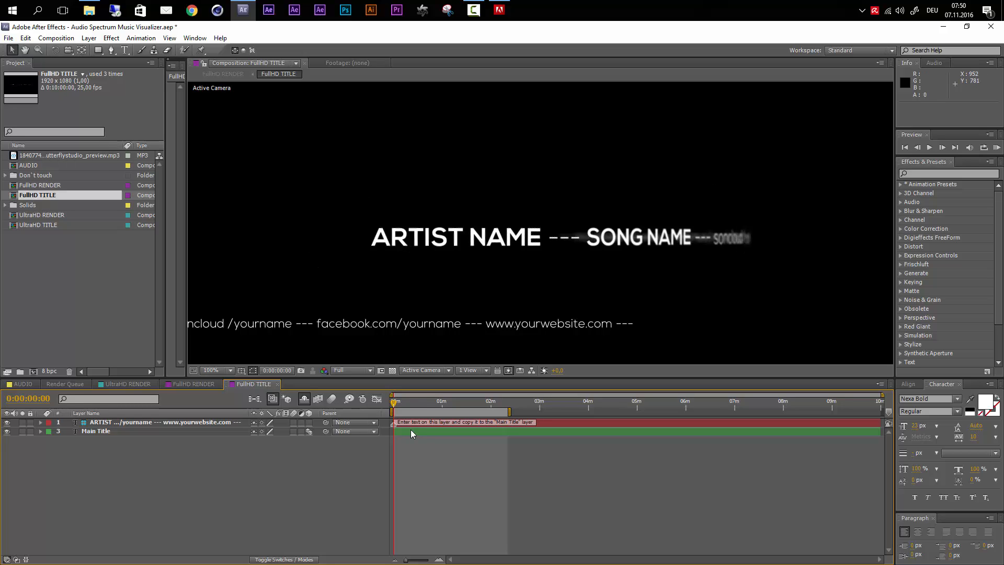
pyautogui.moveTo(395, 404); pyautogui.dragTo(442, 409)
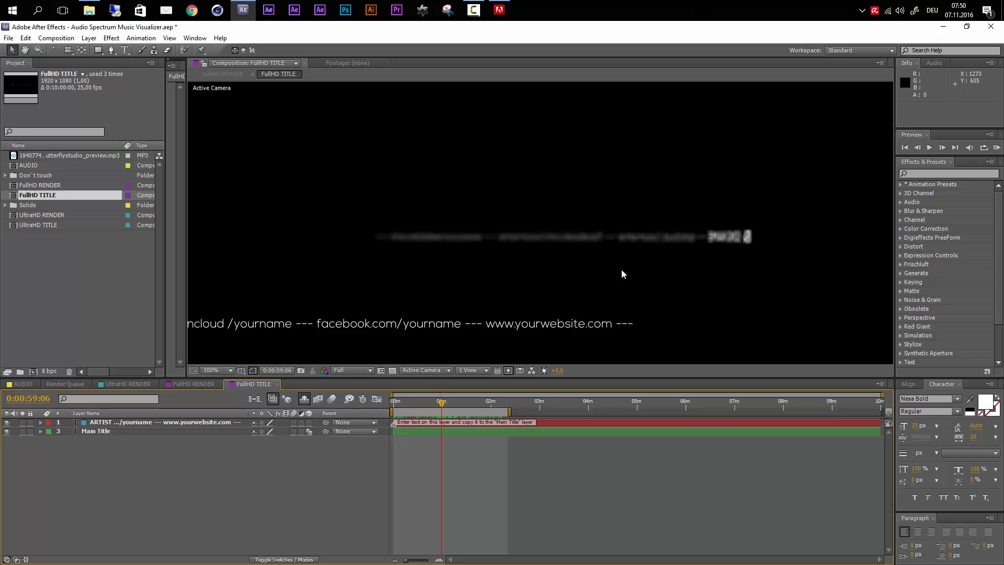
pyautogui.click(435, 432)
pyautogui.hotkey('ctrl', 't')
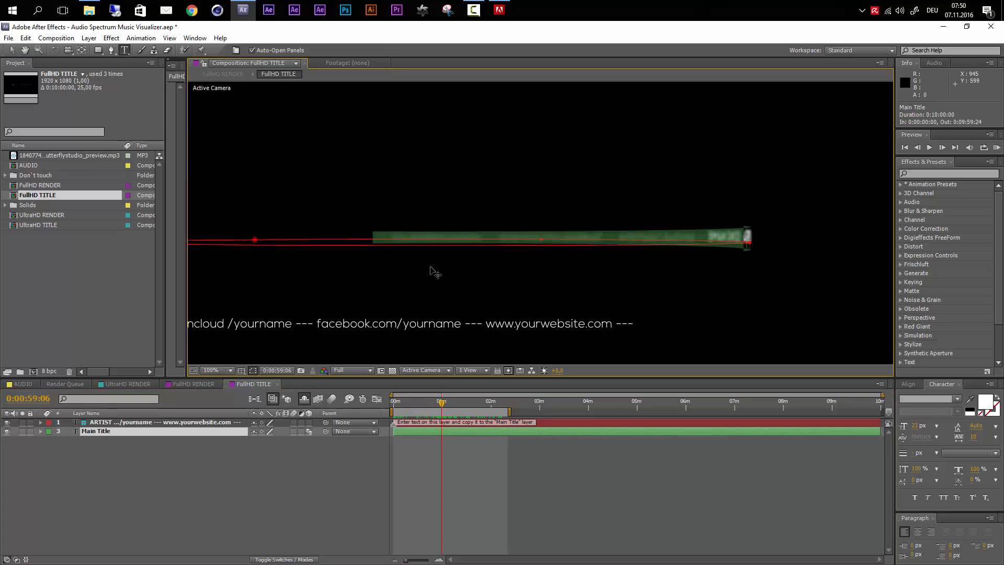
pyautogui.hotkey('ctrl', 'c')
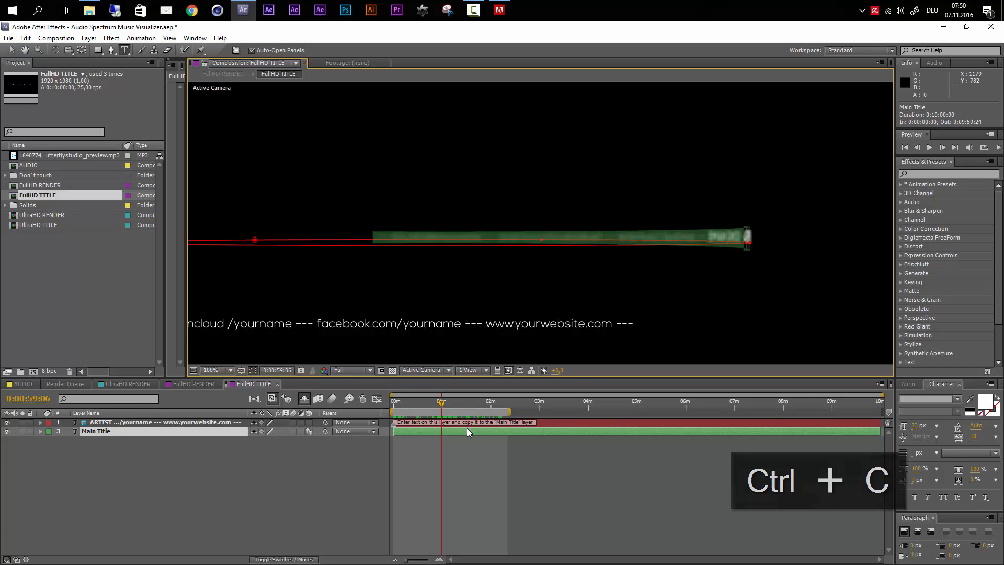
pyautogui.press('End')
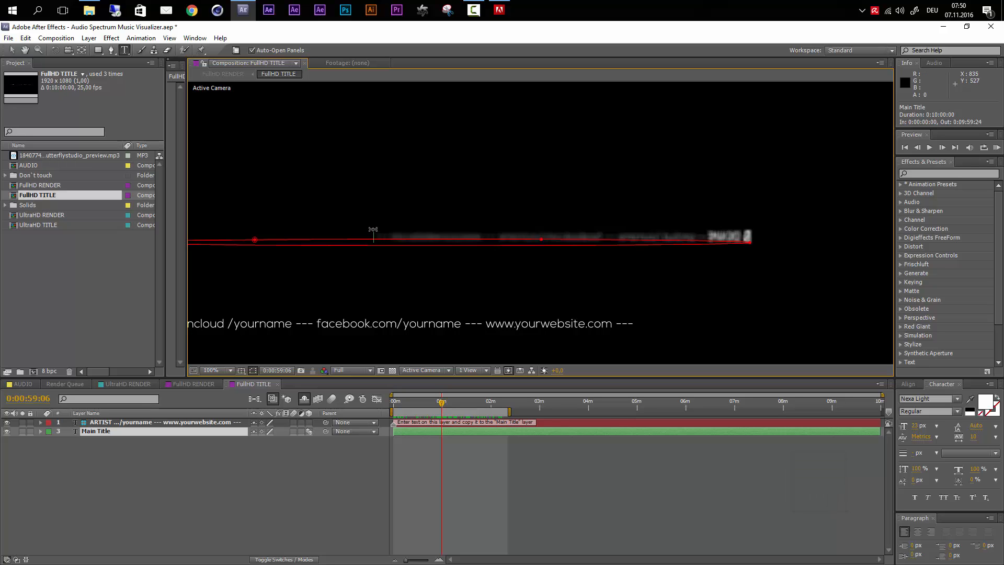
pyautogui.hotkey('ctrl', 'v')
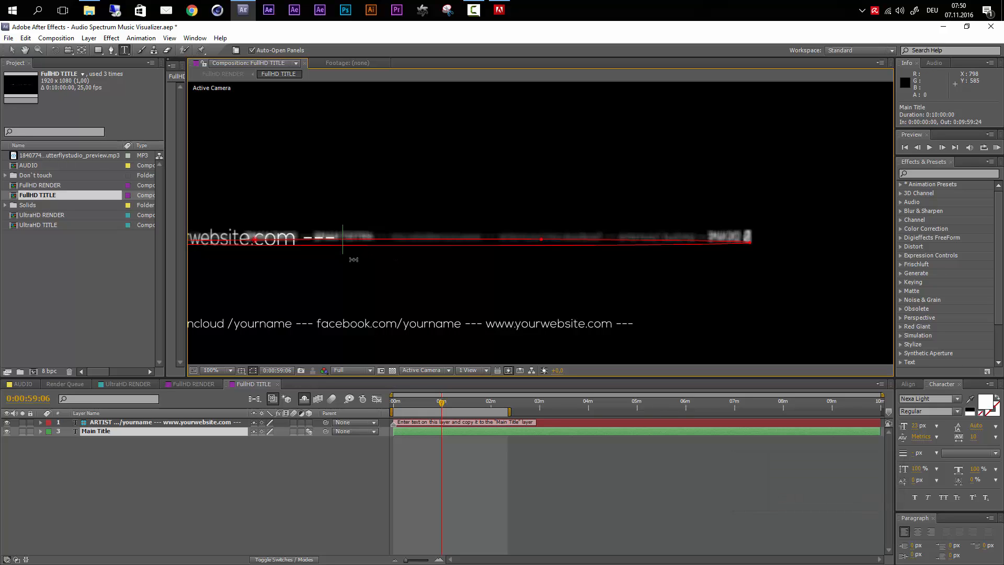
pyautogui.hotkey('ctrl', 'v')
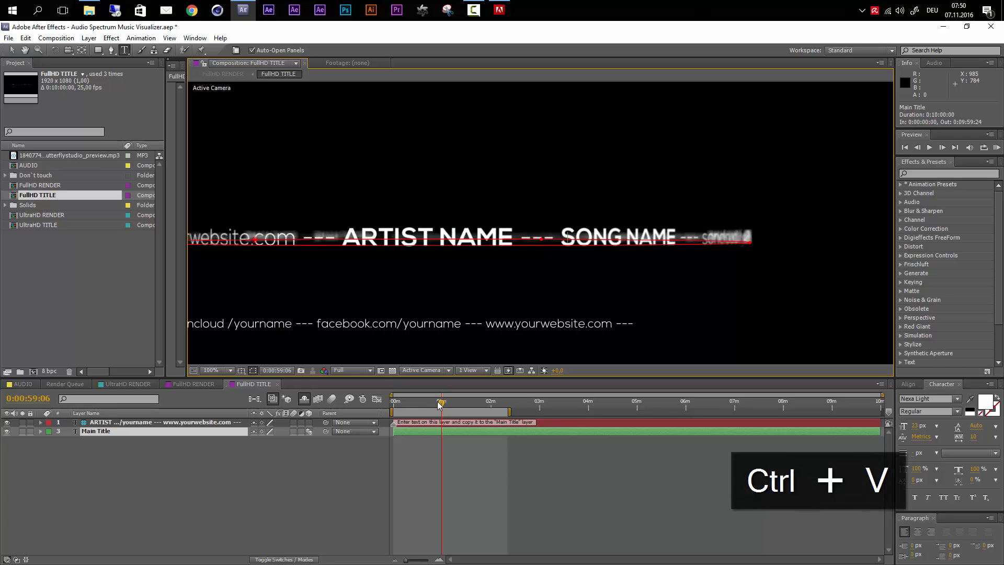
# Step: Return to time 0:00:00:00, reduce the Main Title's font size to 19 px and its tracking to fix the overlap, and switch to the Selection tool
pyautogui.moveTo(439, 404); pyautogui.dragTo(391, 407)
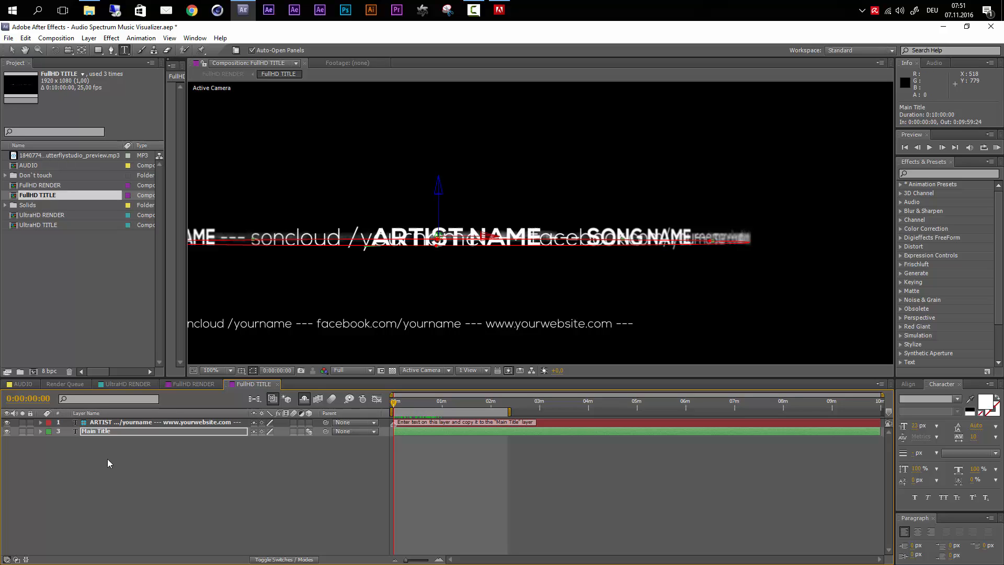
pyautogui.press('Return')
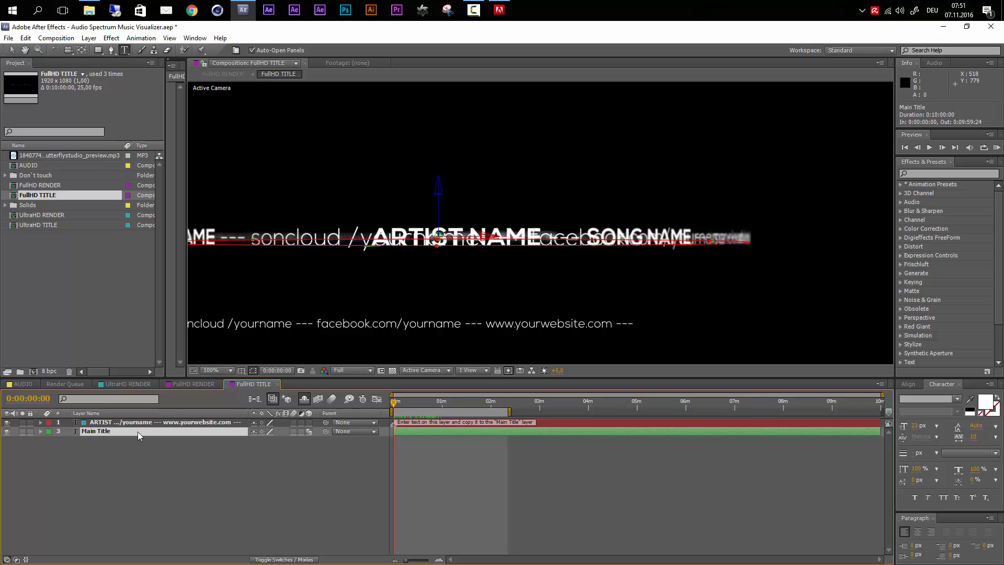
pyautogui.click(915, 427)
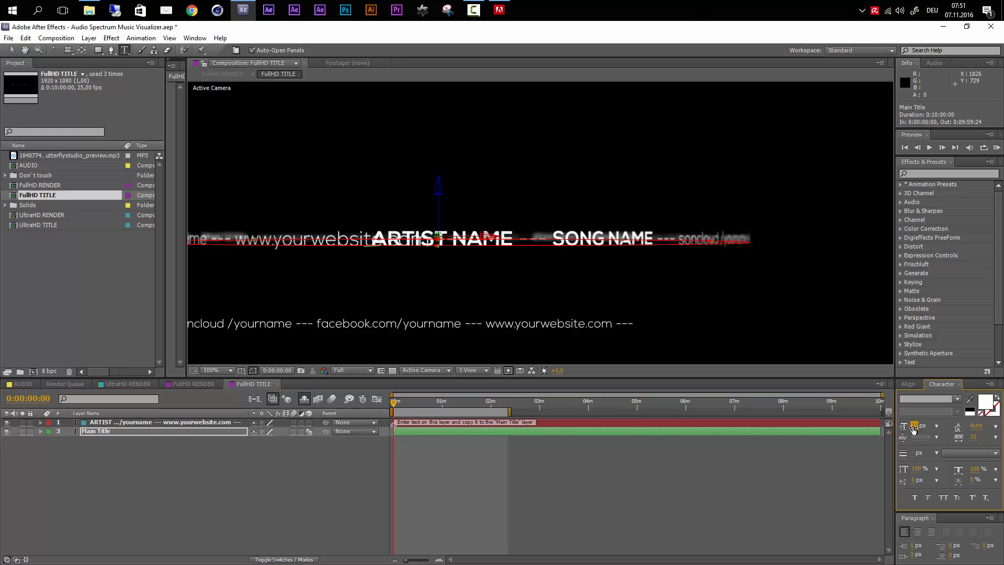
pyautogui.press('Return')
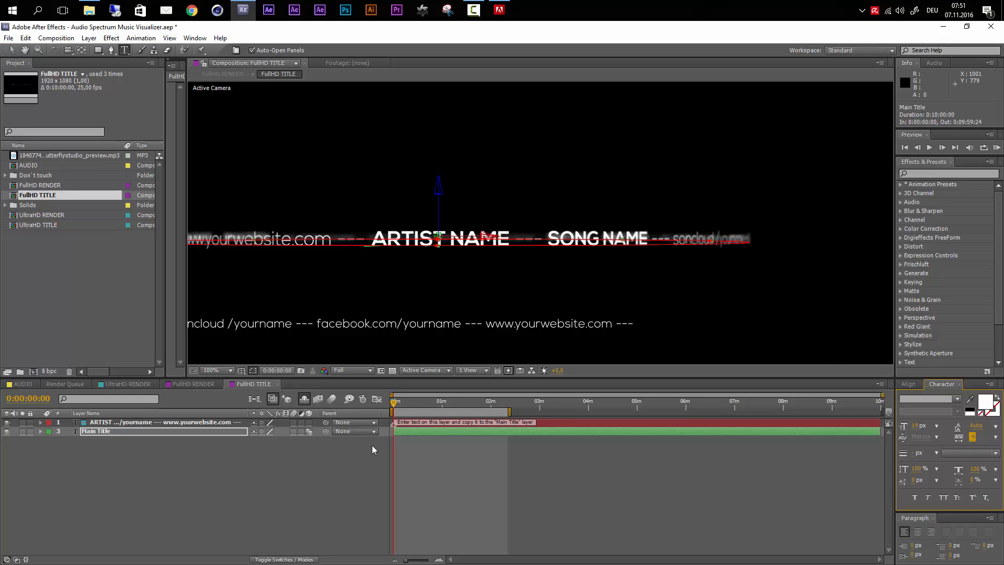
pyautogui.moveTo(393, 407)
pyautogui.mouseDown()
pyautogui.moveTo(449, 410)
pyautogui.moveTo(395, 412)
pyautogui.mouseUp()
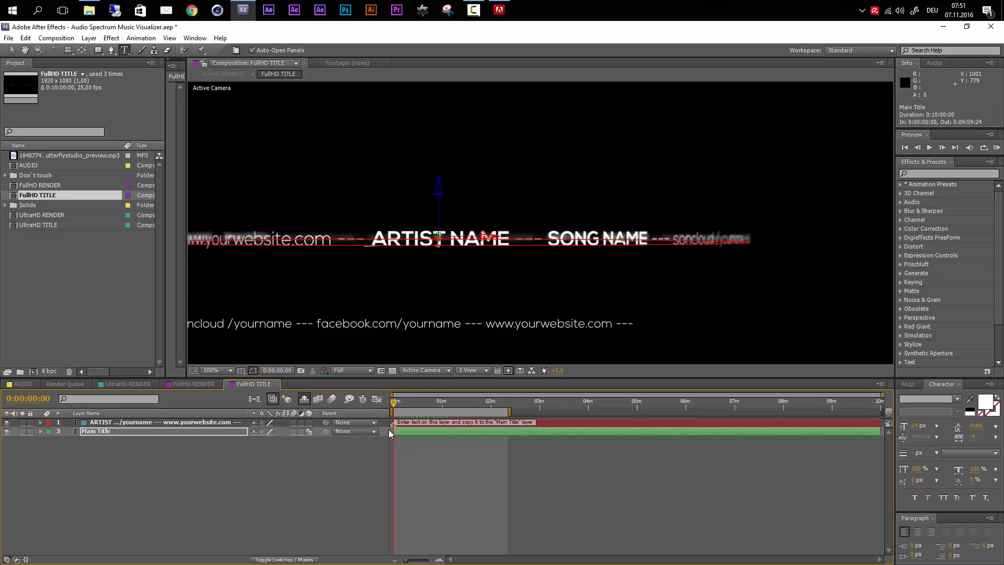
pyautogui.click(12, 50)
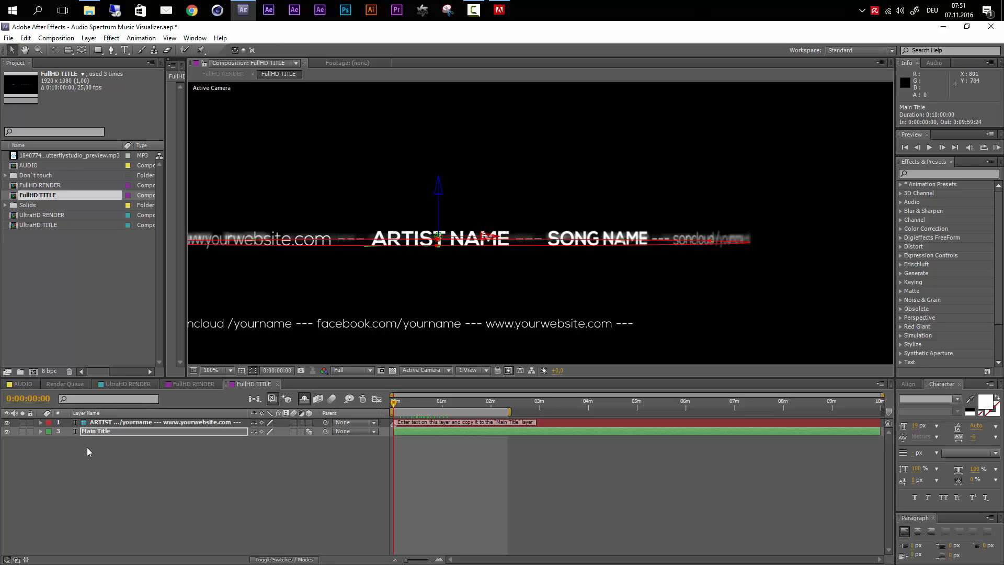
# Step: In the Main Title layer's text Path Options, reduce the First Margin to shift the title's starting position along the path
pyautogui.click(89, 434)
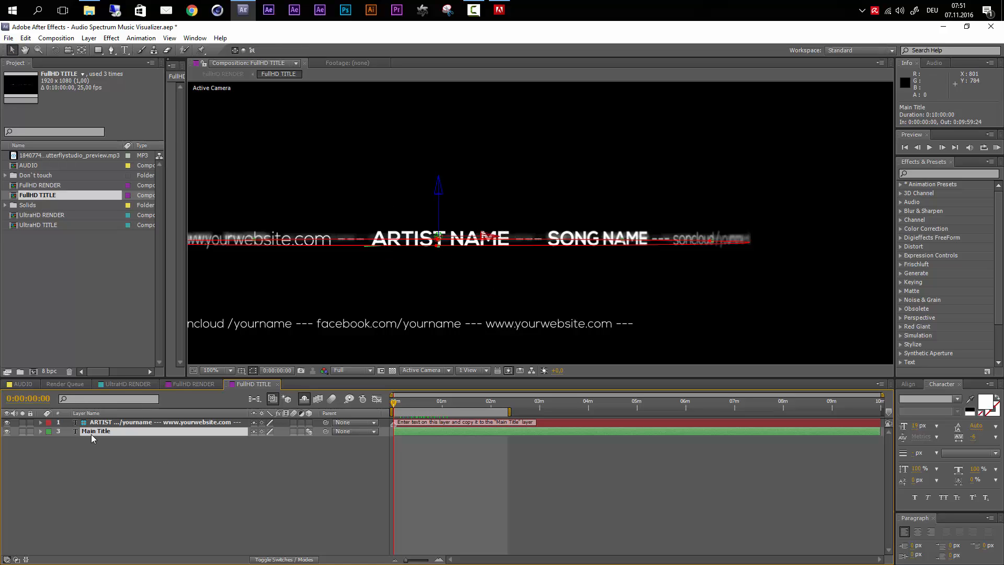
pyautogui.click(41, 431)
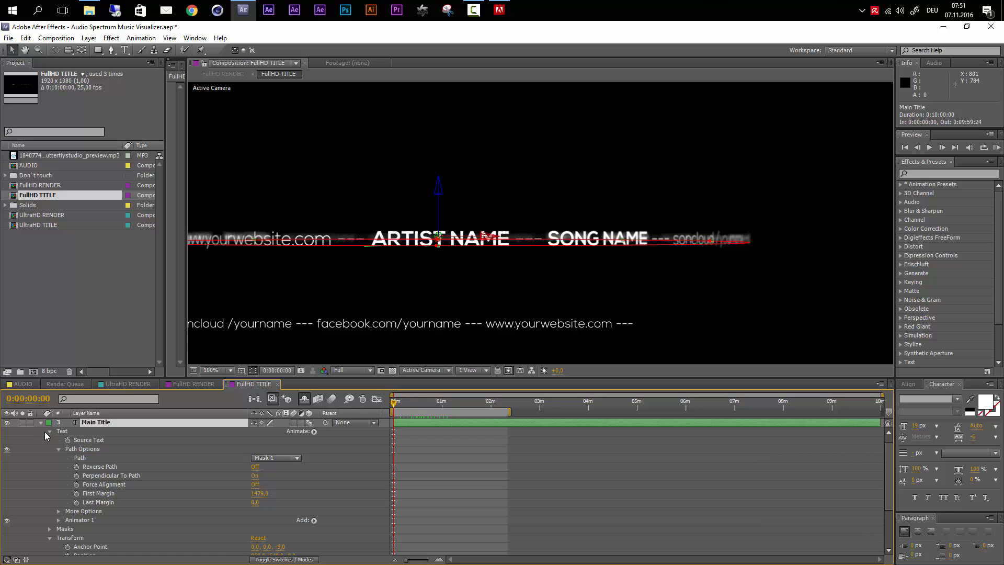
pyautogui.scroll(1, 48, 431)
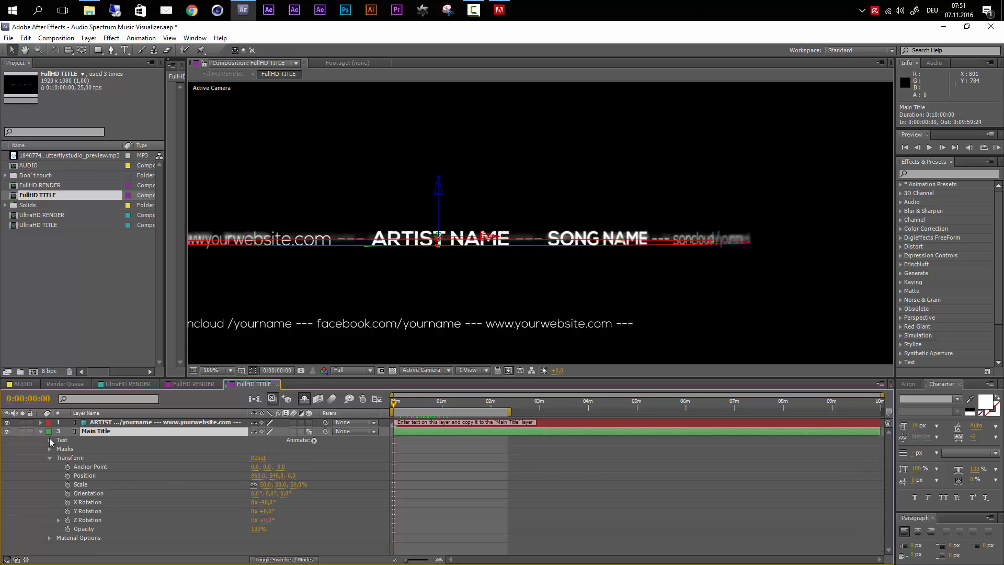
pyautogui.click(59, 458)
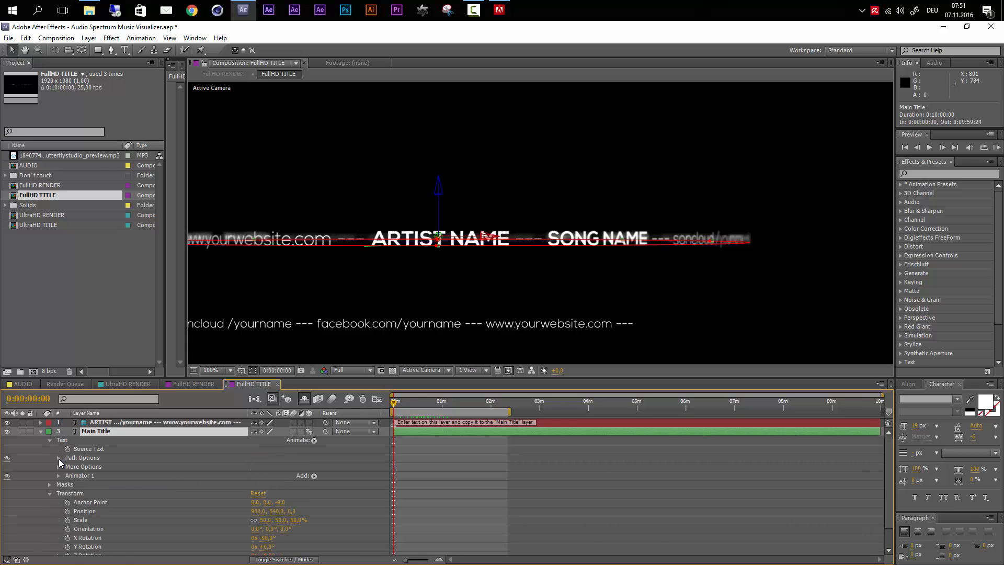
pyautogui.click(59, 458)
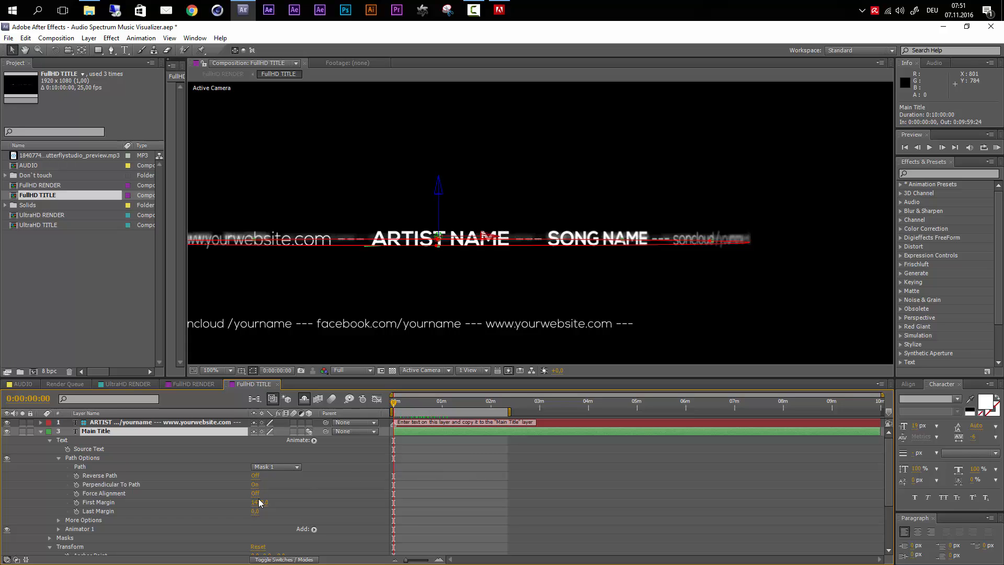
pyautogui.moveTo(263, 503); pyautogui.dragTo(182, 503)
# Step: Return to the FullHD RENDER composition and check the scrolling title at several times between the start and 0:00:16:01
pyautogui.click(175, 384)
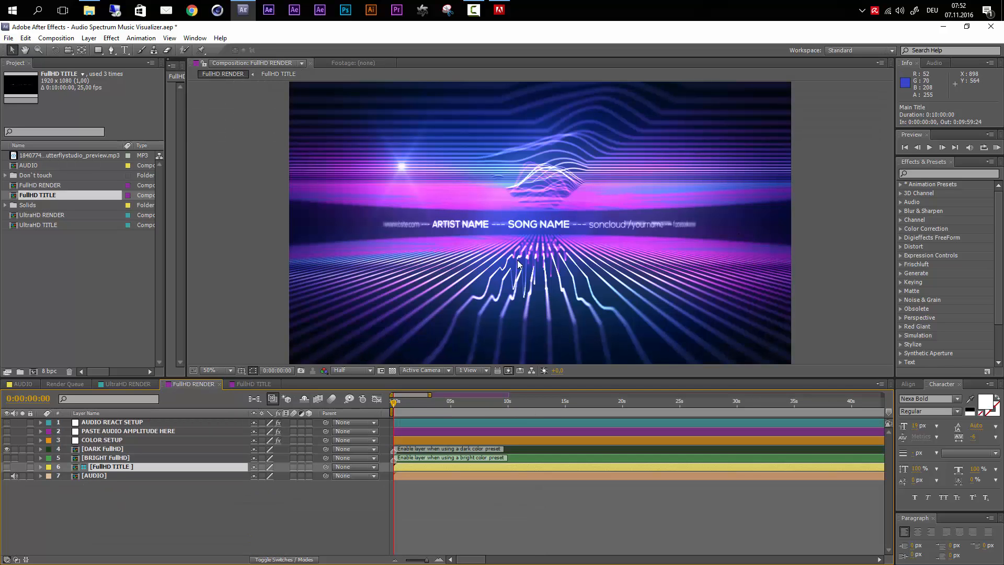
pyautogui.click(409, 401)
pyautogui.click(473, 403)
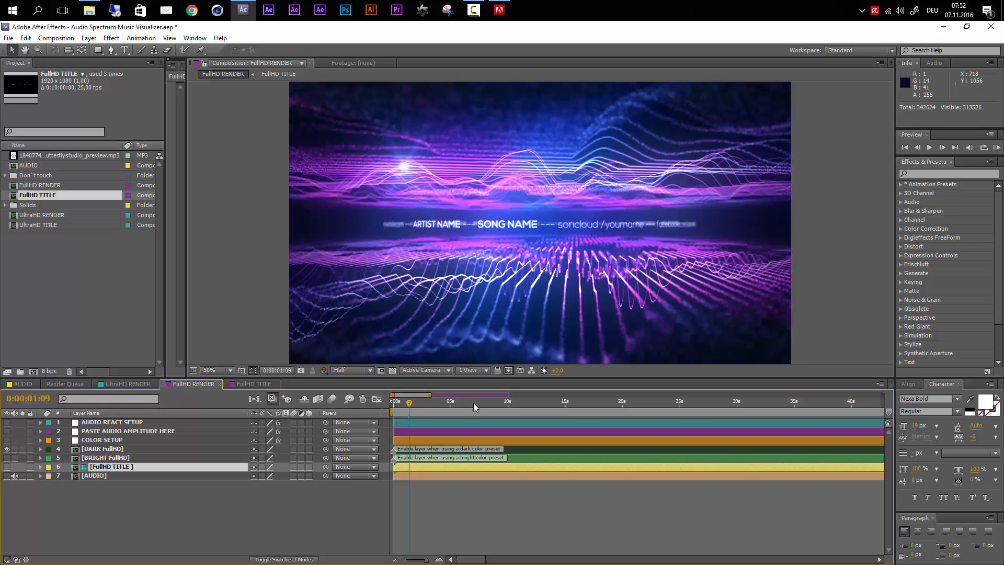
pyautogui.click(577, 402)
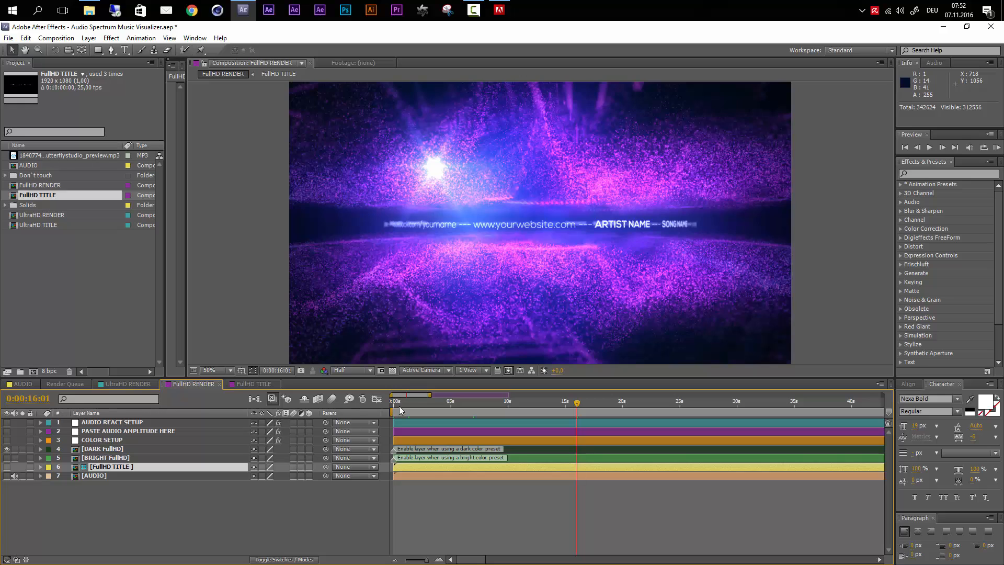
pyautogui.click(400, 404)
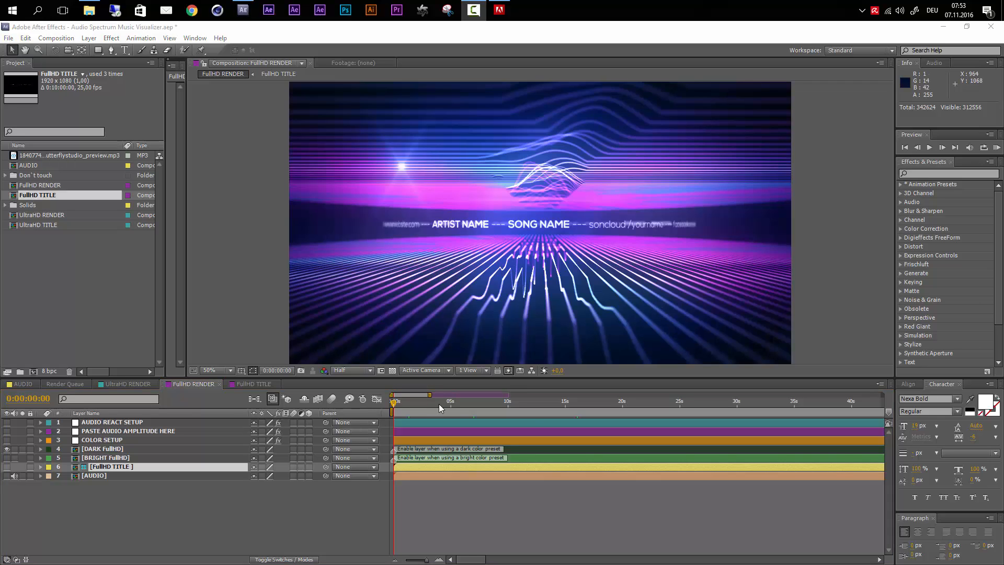
# Step: Select the COLOR SETUP layer in FullHD RENDER and widen the Effect Controls area to expose its color settings
pyautogui.click(125, 441)
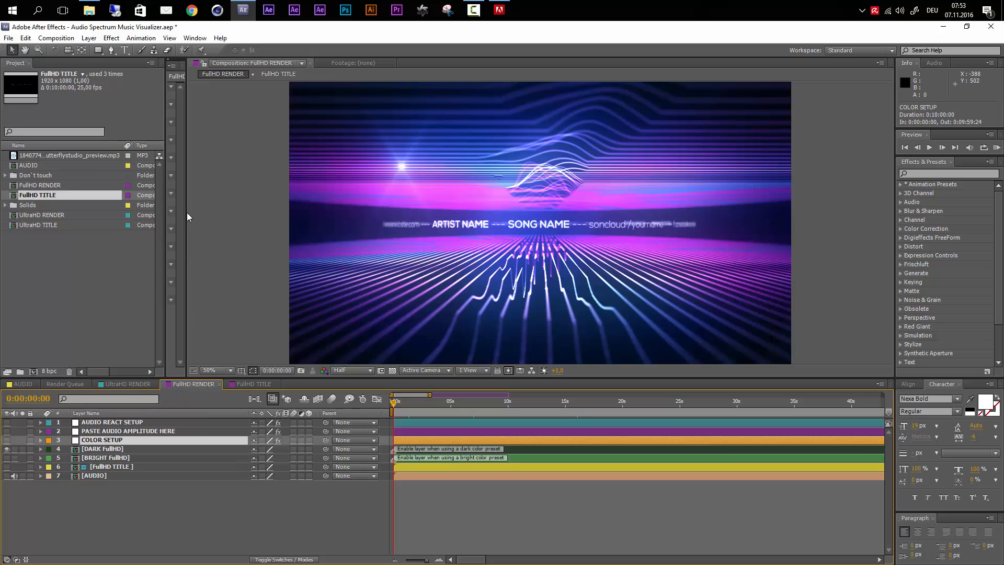
pyautogui.moveTo(188, 214); pyautogui.dragTo(342, 231)
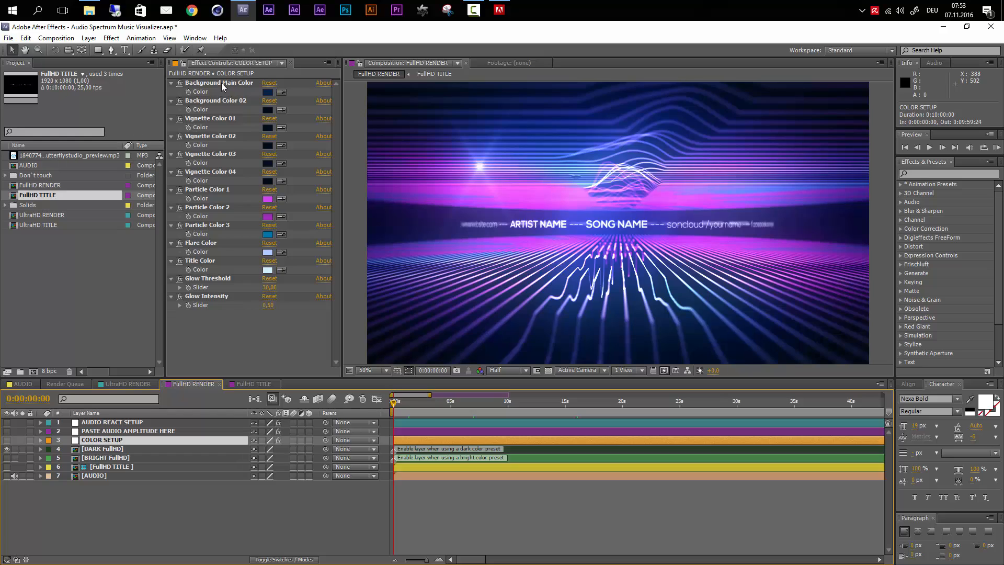
# Step: Try a lighter blue for Background Main Color and 567AA0 for Background Color 02, cancelling each color choice
pyautogui.click(267, 93)
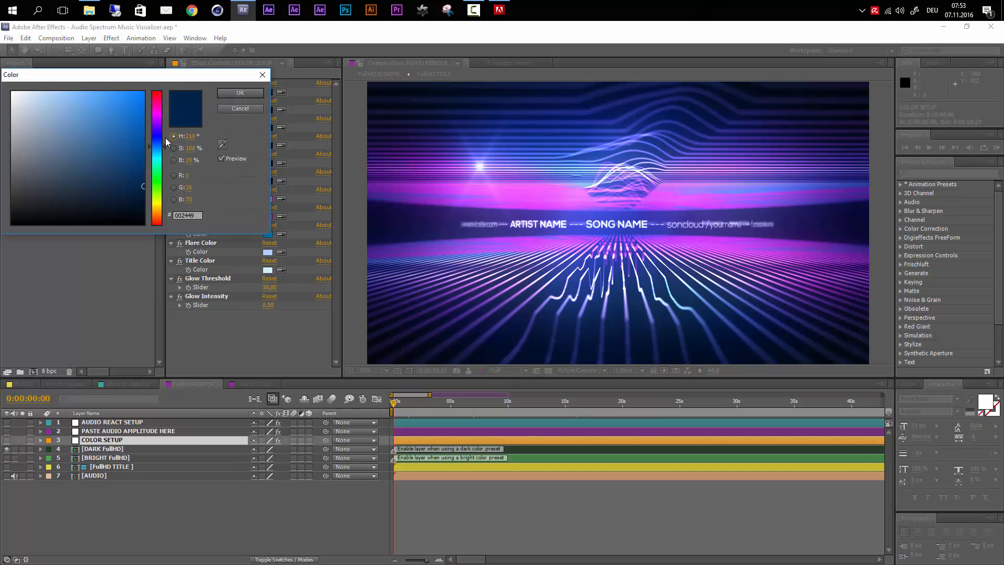
pyautogui.moveTo(81, 137); pyautogui.dragTo(104, 145)
pyautogui.click(247, 108)
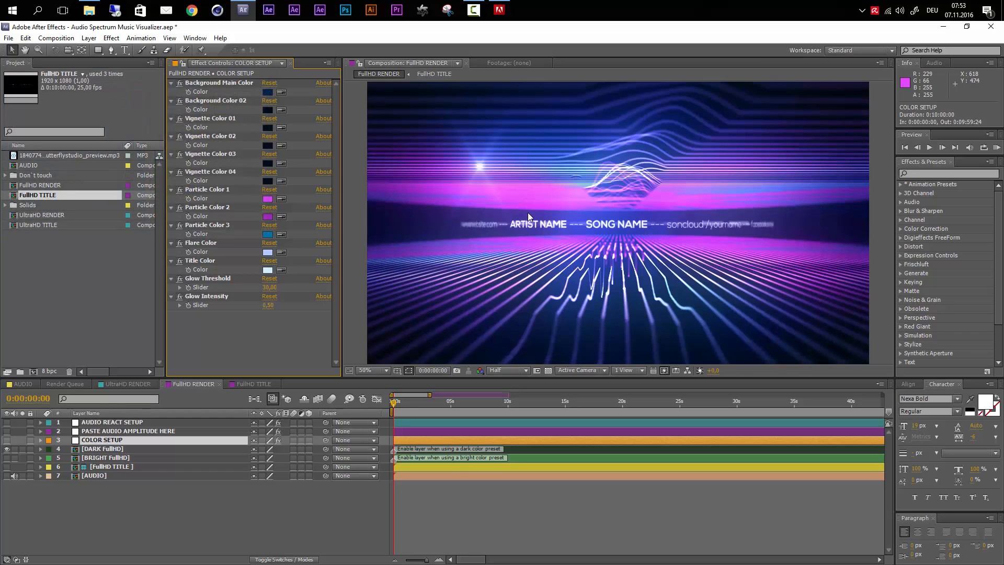
pyautogui.click(268, 109)
pyautogui.moveTo(93, 133); pyautogui.dragTo(73, 141)
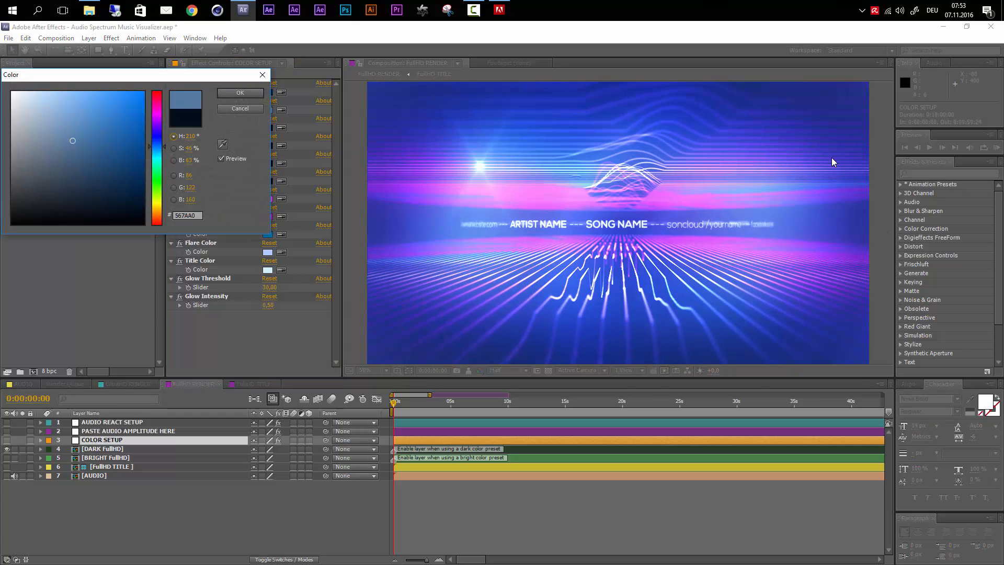
pyautogui.click(253, 110)
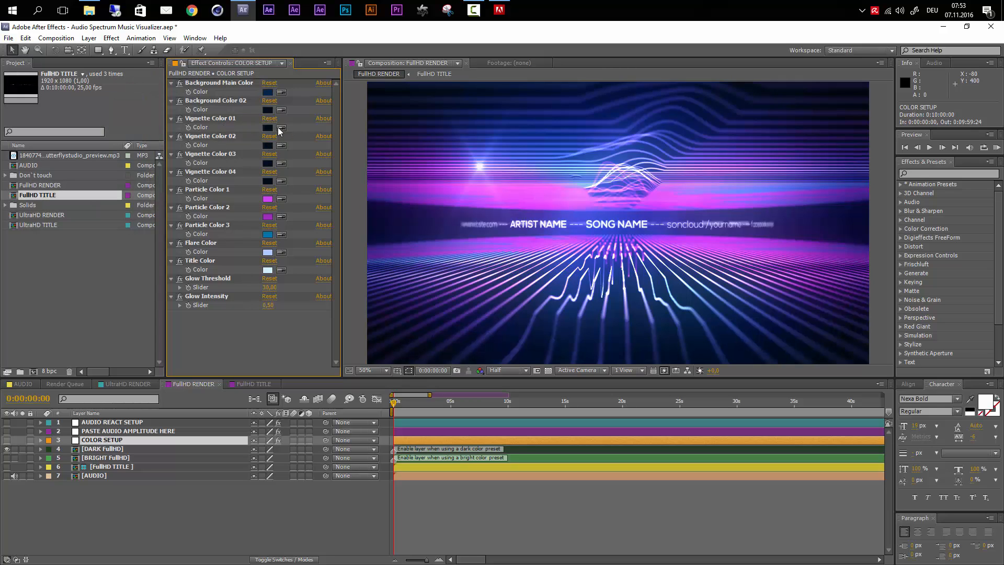
# Step: Set Vignette Color 01 of COLOR SETUP to the bright blue 1188FF
pyautogui.click(269, 126)
pyautogui.click(104, 128)
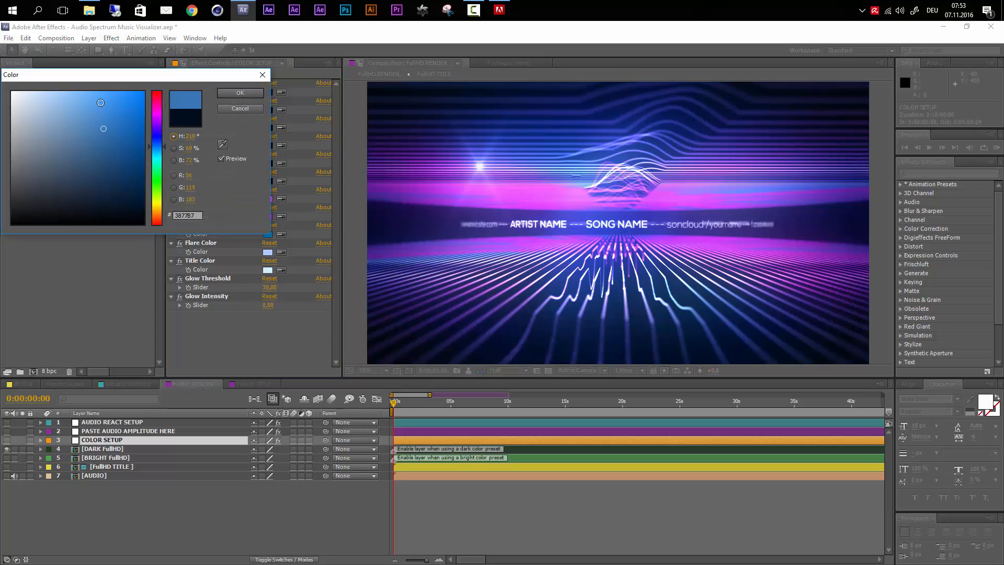
pyautogui.moveTo(101, 103)
pyautogui.mouseDown()
pyautogui.moveTo(125, 121)
pyautogui.moveTo(135, 75)
pyautogui.mouseUp()
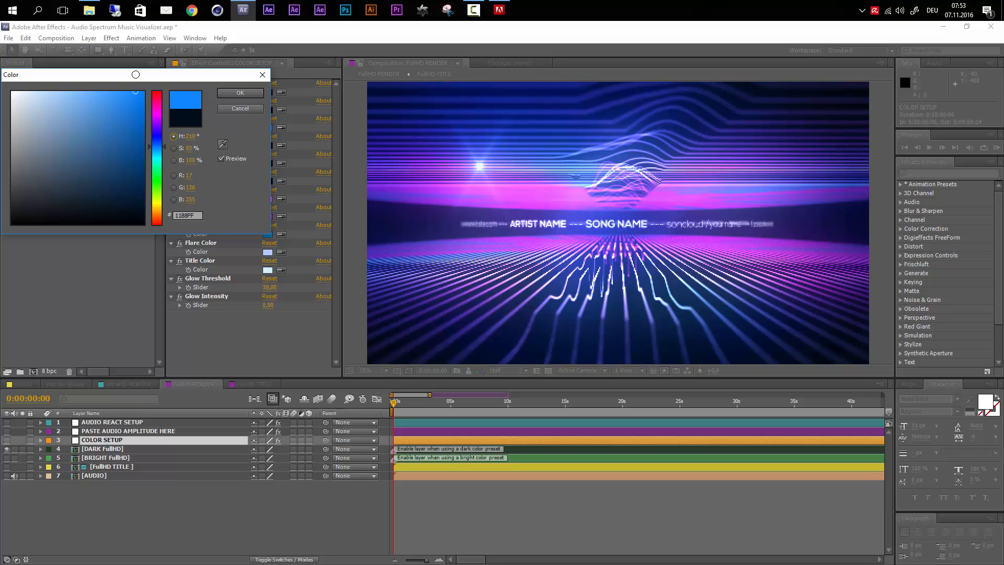
pyautogui.click(259, 93)
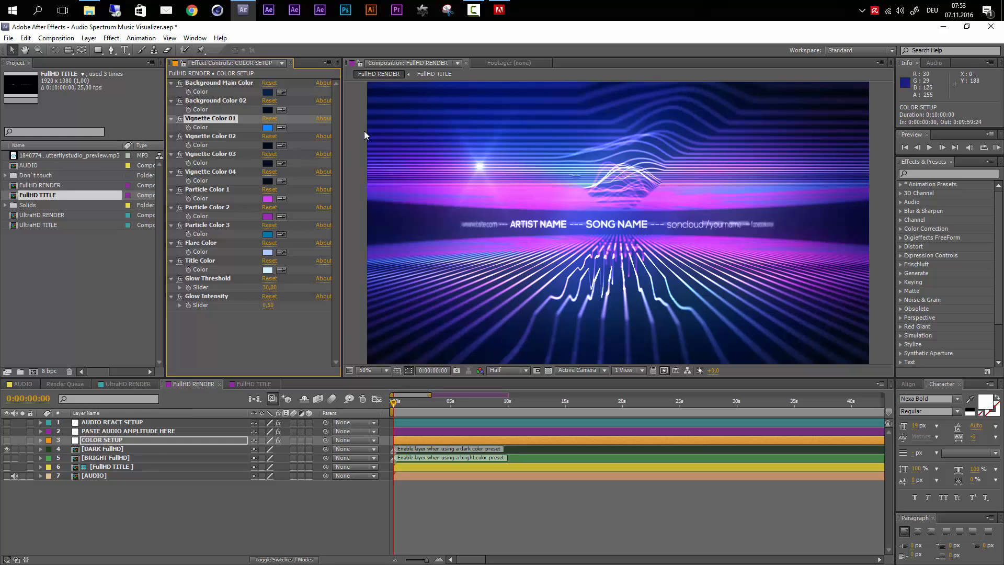
# Step: Sample the Vignette Color 01 blue for Vignette Color 02, and undo both vignette color changes
pyautogui.click(283, 146)
pyautogui.click(270, 127)
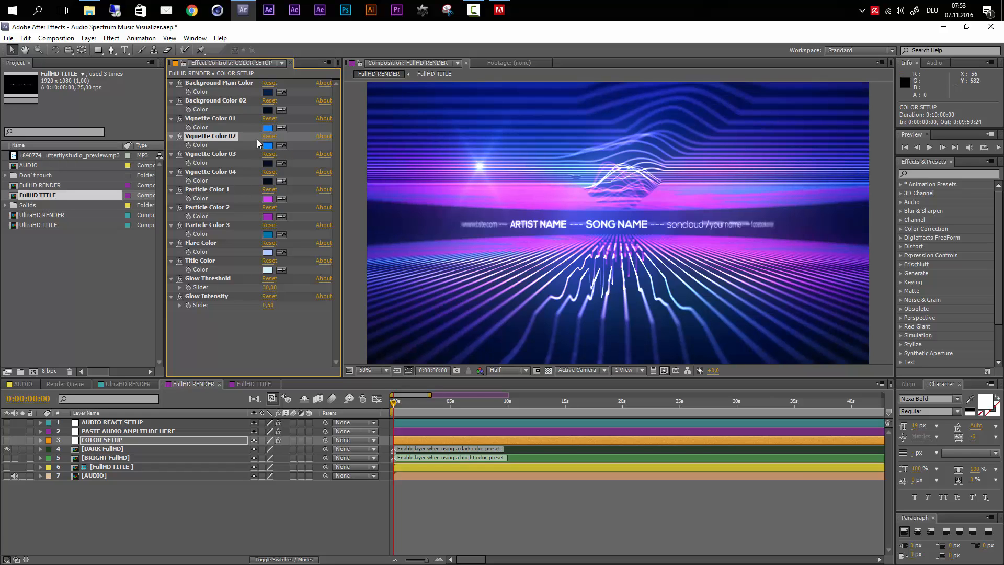
pyautogui.hotkey('ctrl', 'z')
pyautogui.hotkey('ctrl', 'z')
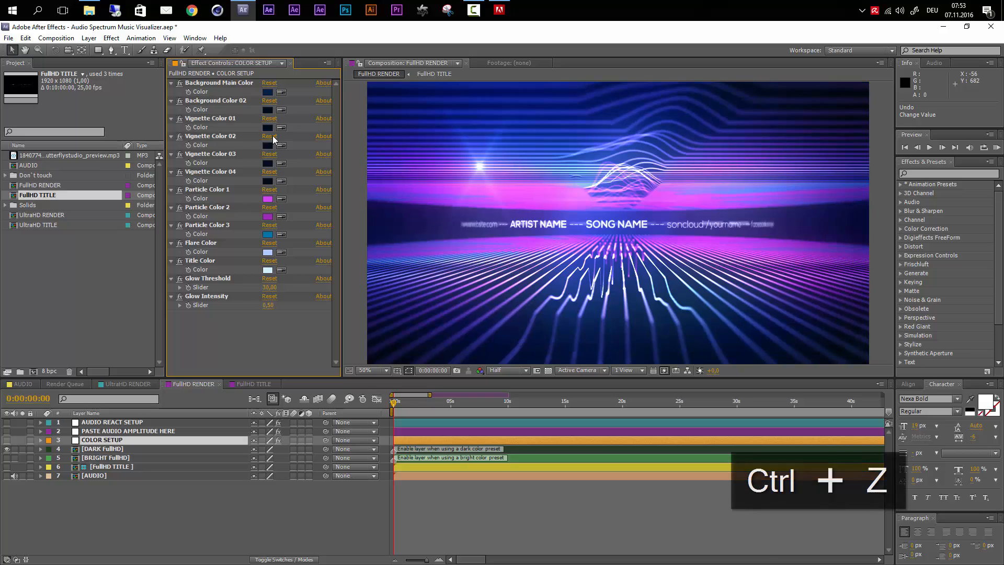
# Step: Change the hue of Particle Color 1 to turquoise
pyautogui.click(224, 189)
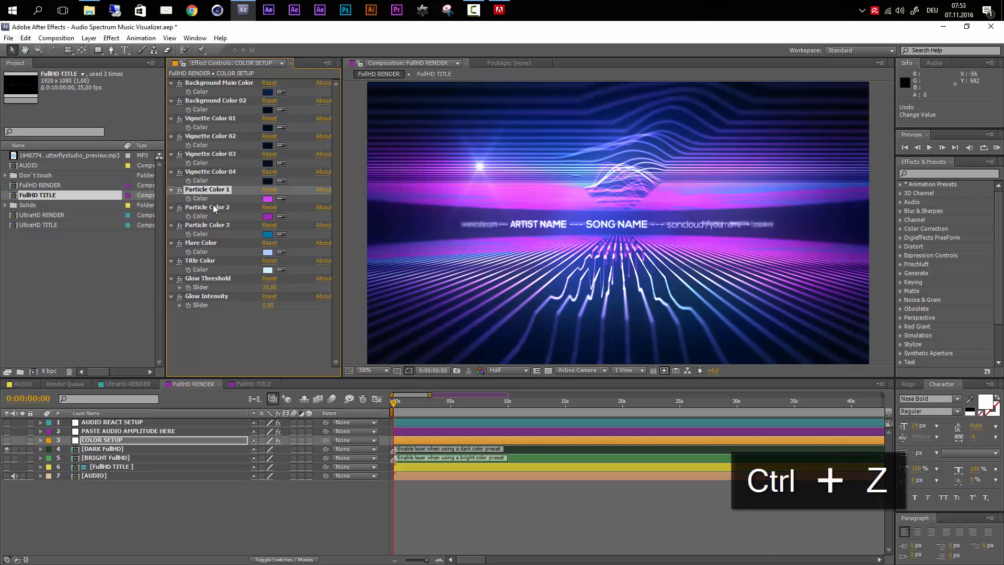
pyautogui.click(268, 199)
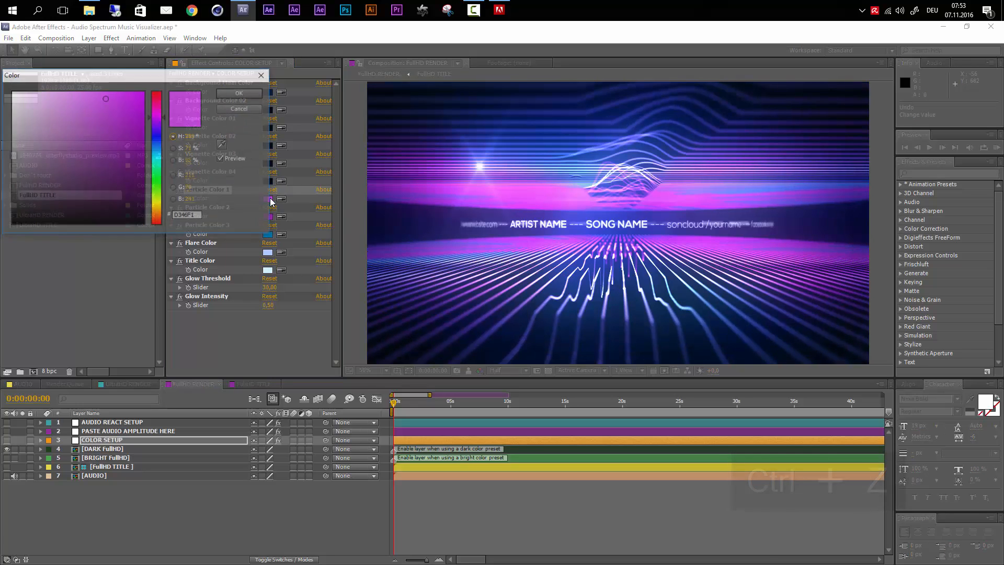
pyautogui.moveTo(156, 116); pyautogui.dragTo(161, 162)
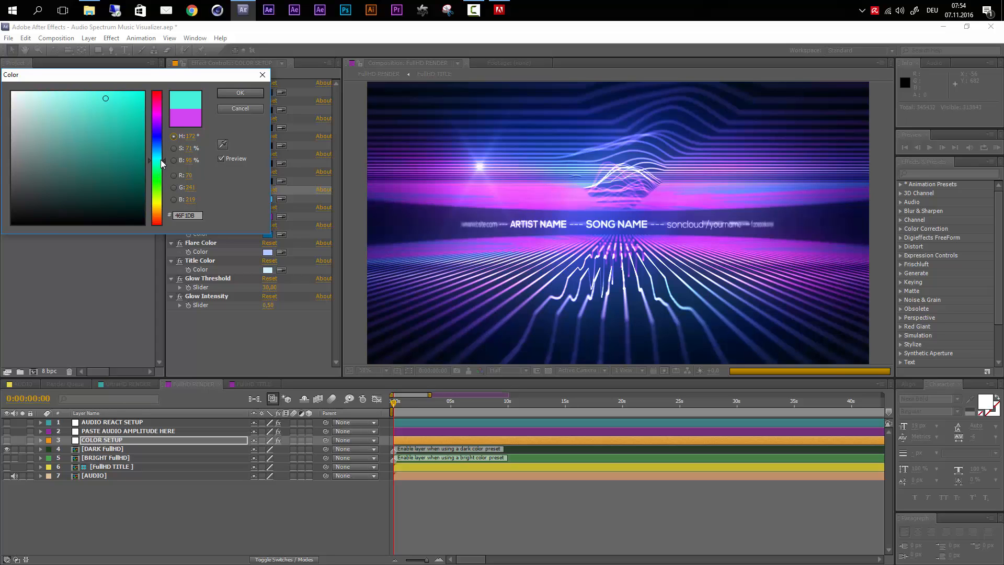
pyautogui.click(257, 93)
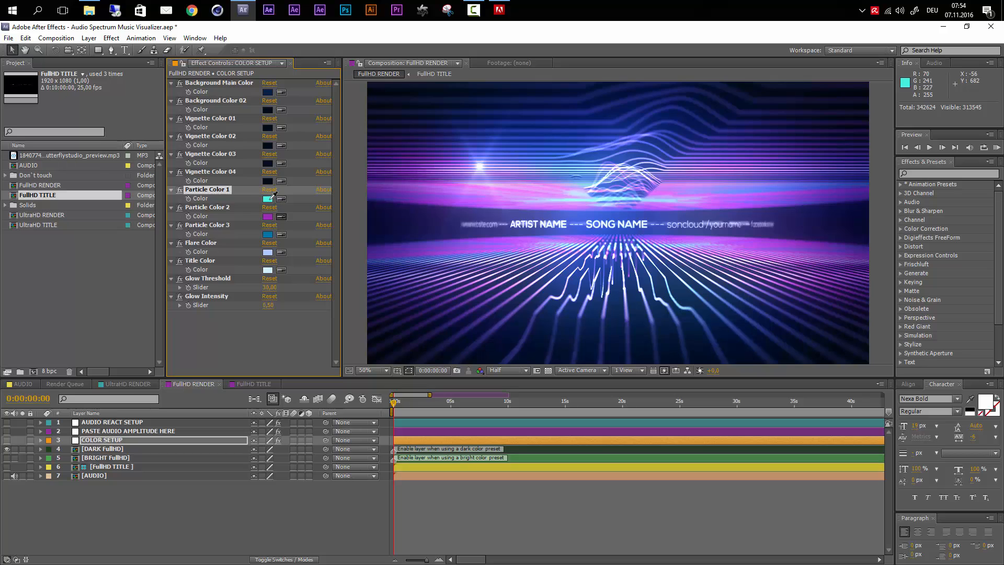
# Step: Sample the Particle Color 1 turquoise for Particle Color 2 and darken it to the teal 077067
pyautogui.click(268, 198)
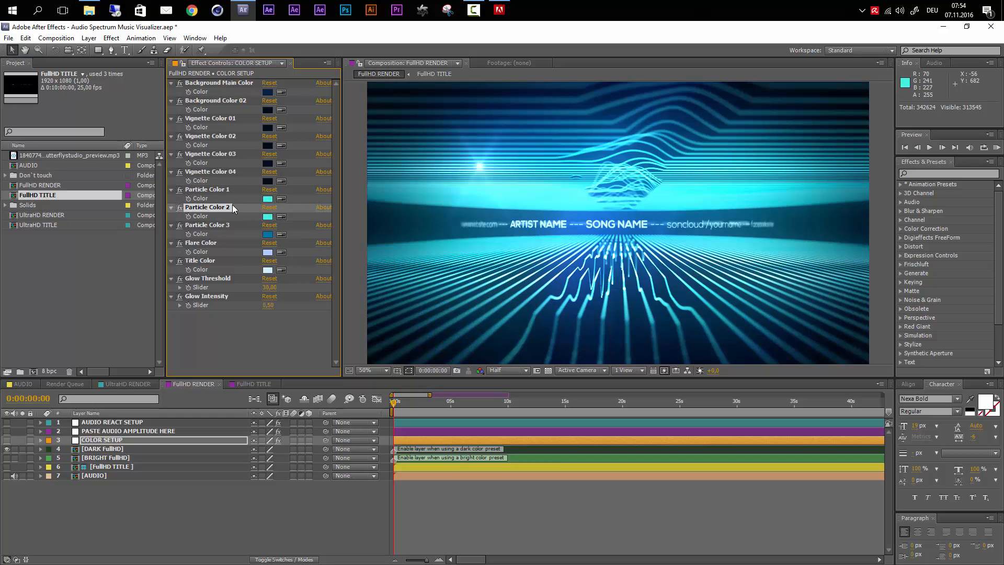
pyautogui.click(270, 218)
pyautogui.moveTo(135, 147); pyautogui.dragTo(136, 166)
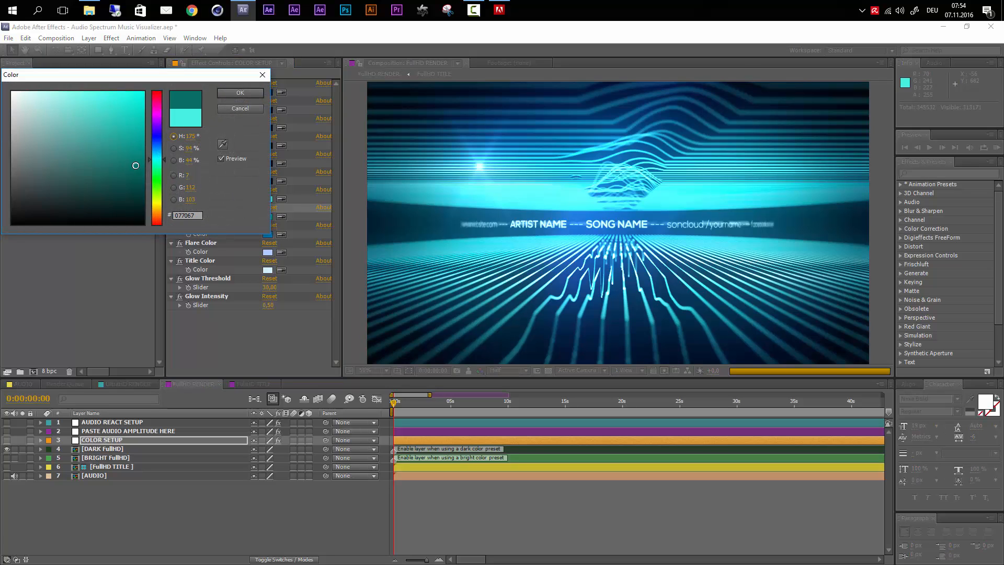
pyautogui.click(240, 94)
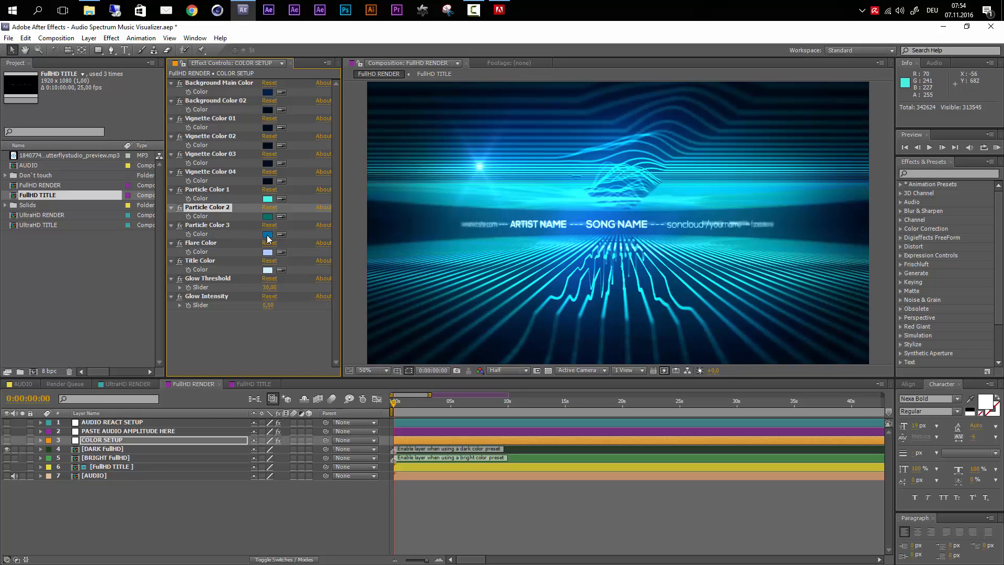
# Step: Preview the teal particles at 0:00:04:19 and 0:00:07:08, and undo the particle color changes
pyautogui.click(447, 402)
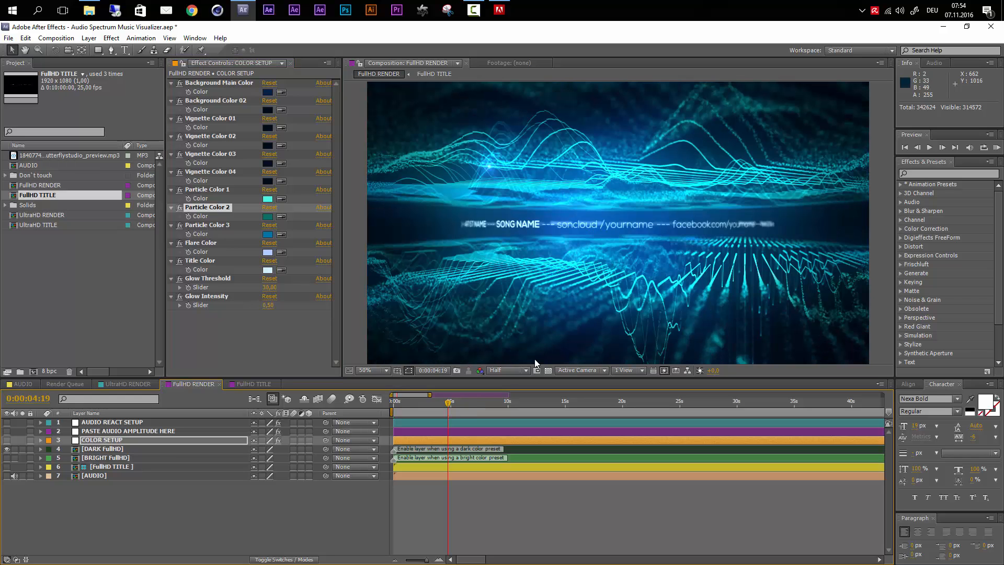
pyautogui.click(477, 401)
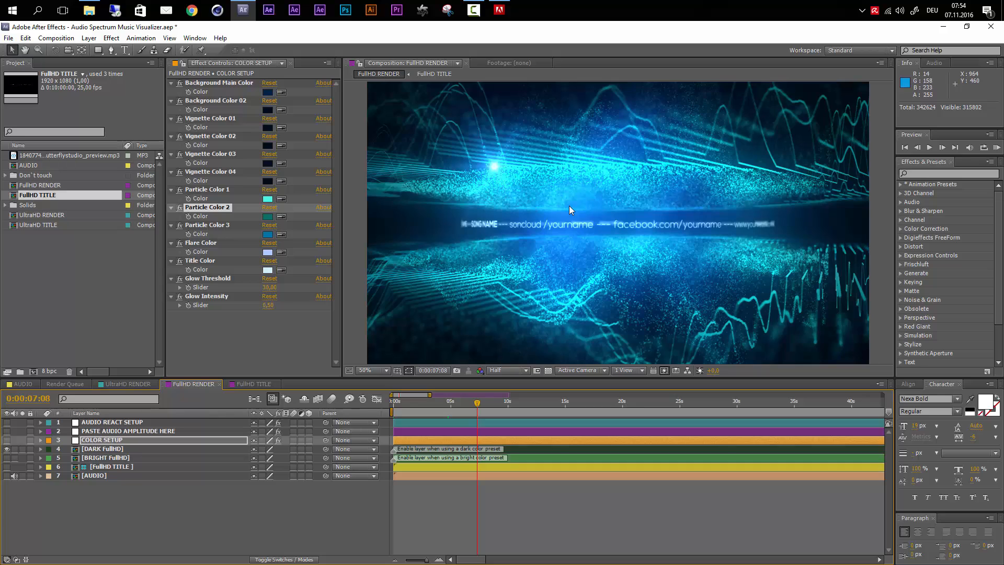
pyautogui.hotkey('ctrl', 'z')
pyautogui.hotkey('ctrl', 'z')
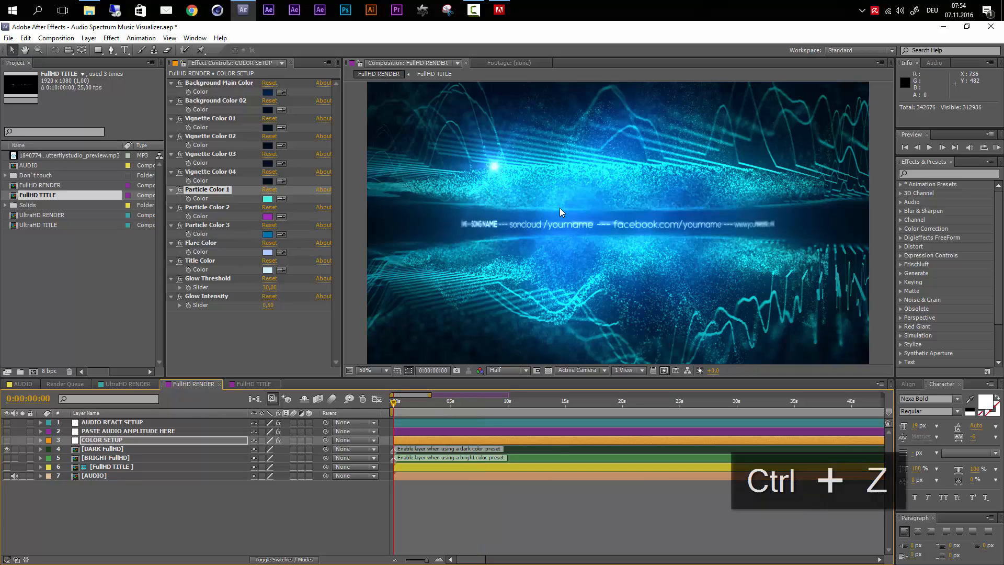
# Step: Try the light pink FFB5EE for the Flare Color and cancel the color choice
pyautogui.click(204, 243)
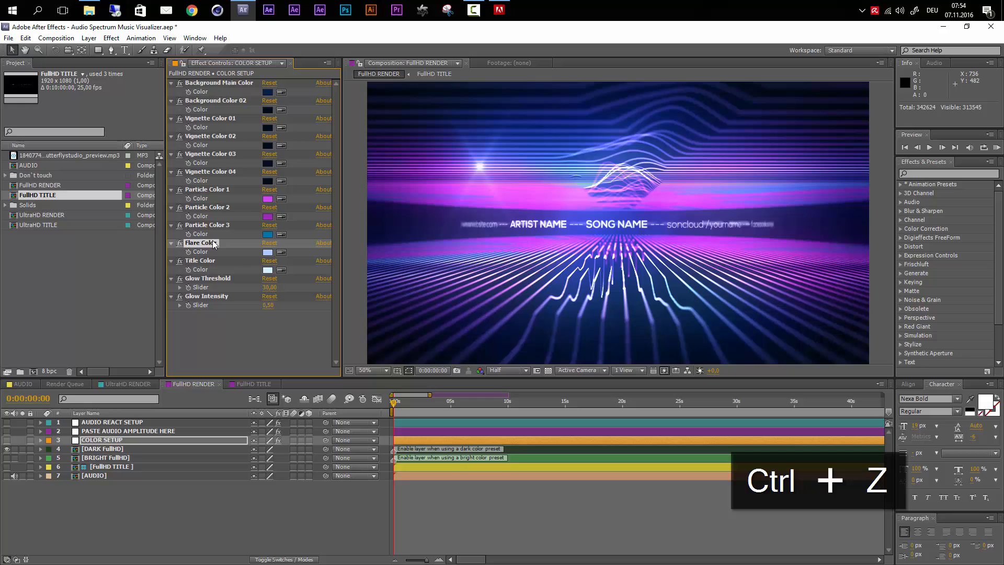
pyautogui.click(267, 253)
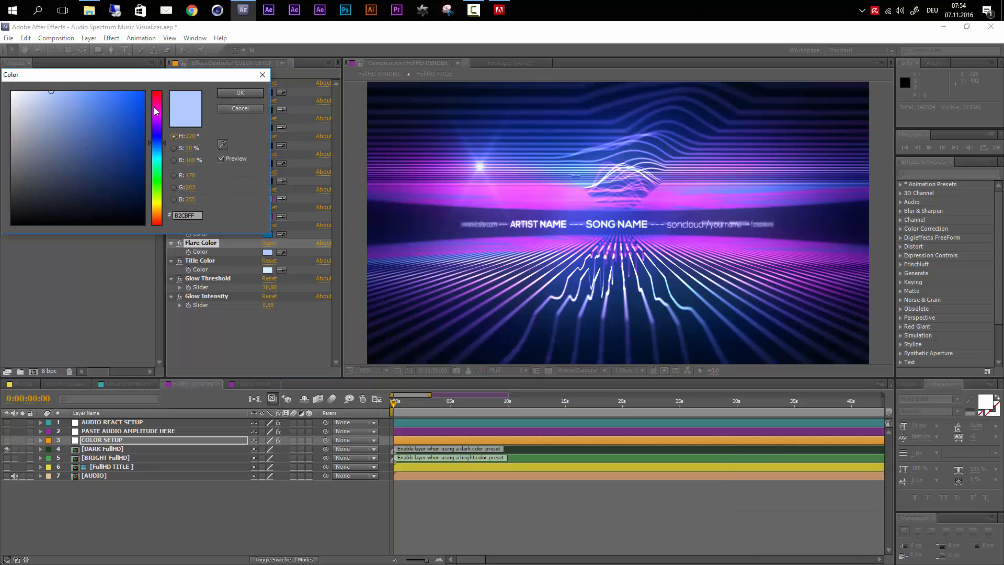
pyautogui.moveTo(157, 112); pyautogui.dragTo(157, 108)
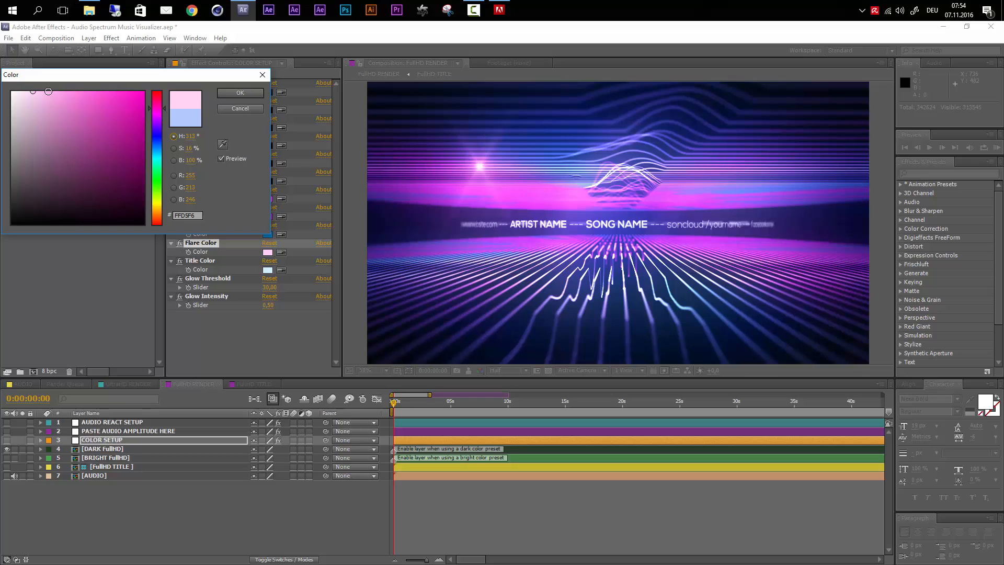
pyautogui.click(50, 91)
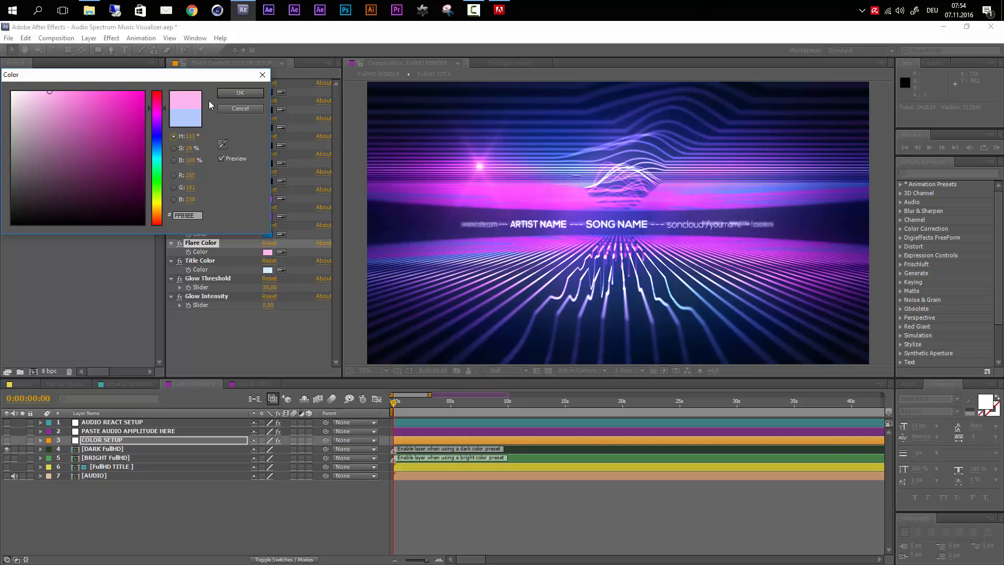
pyautogui.click(241, 109)
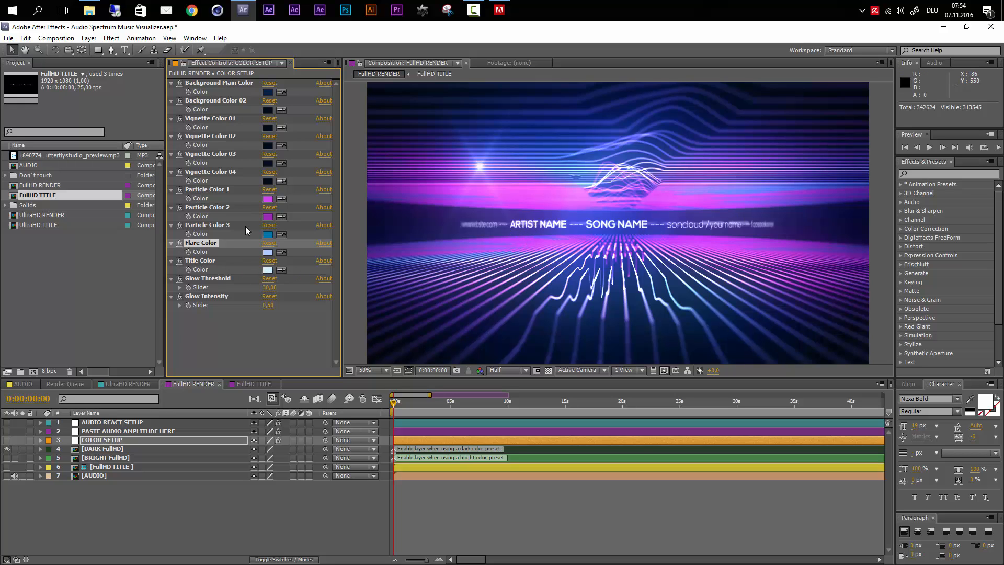
# Step: Open the Title Color choice and cancel it, and try a Glow Intensity of 1 before undoing it
pyautogui.click(268, 270)
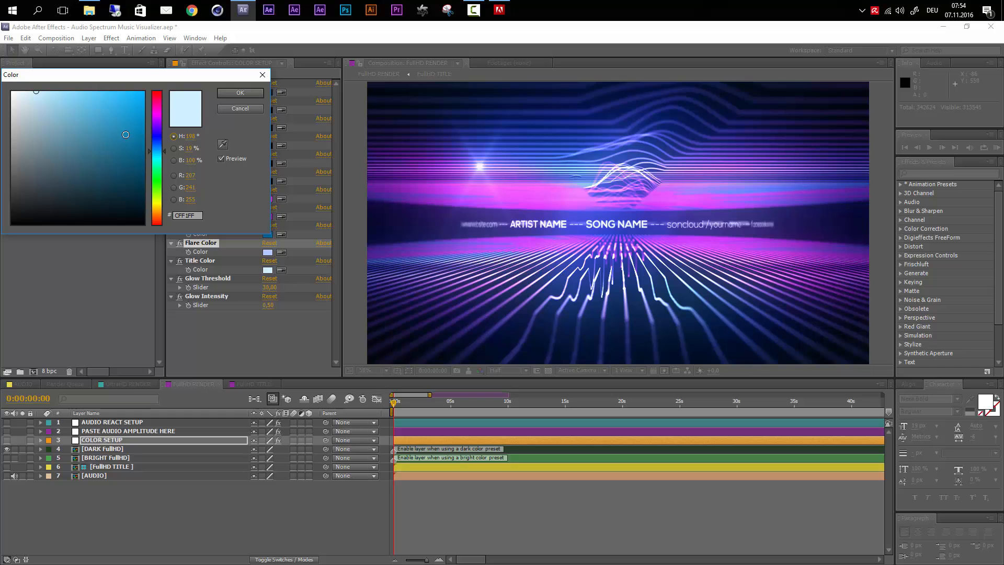
pyautogui.click(244, 109)
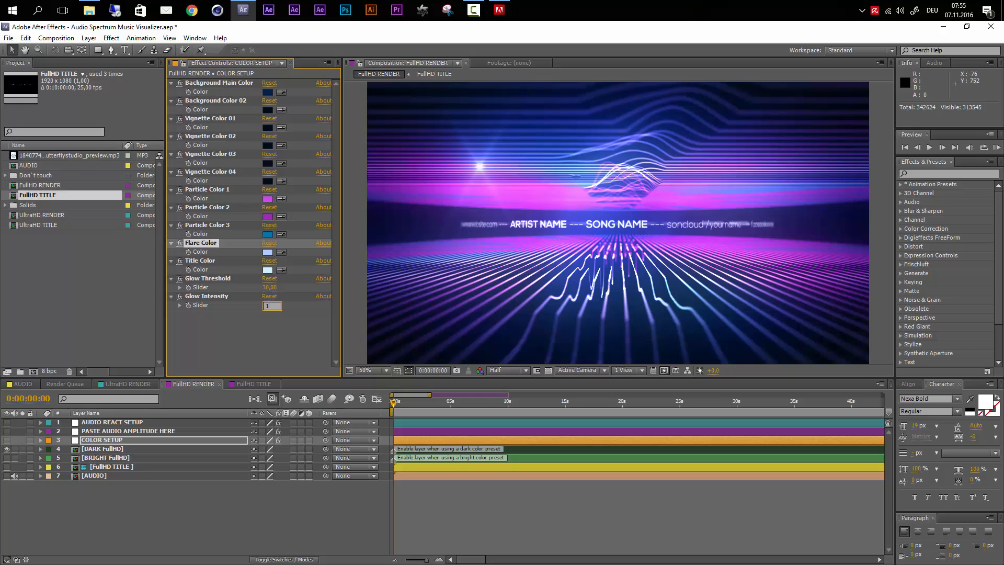
pyautogui.write('1')
pyautogui.press('Return')
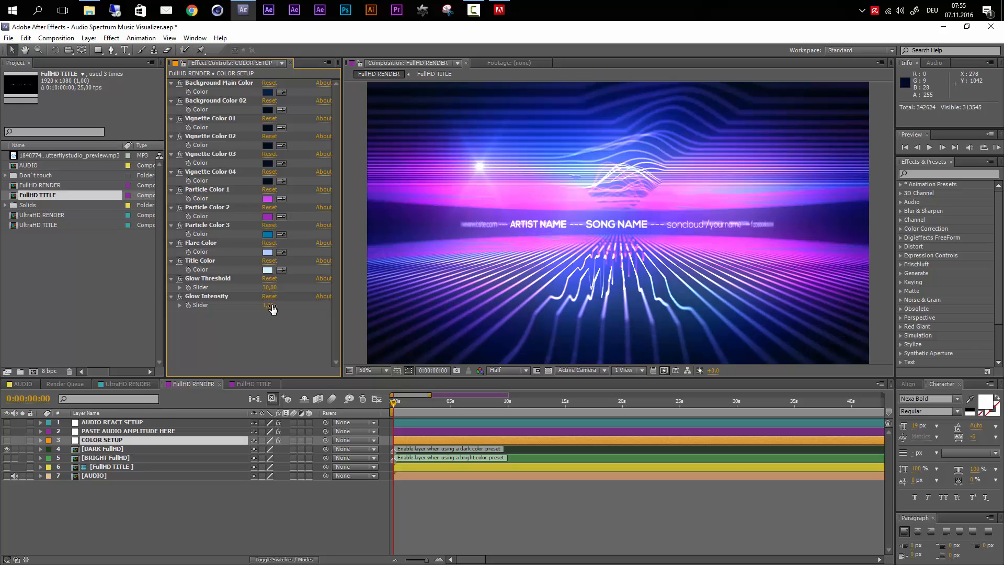
pyautogui.hotkey('ctrl', 'z')
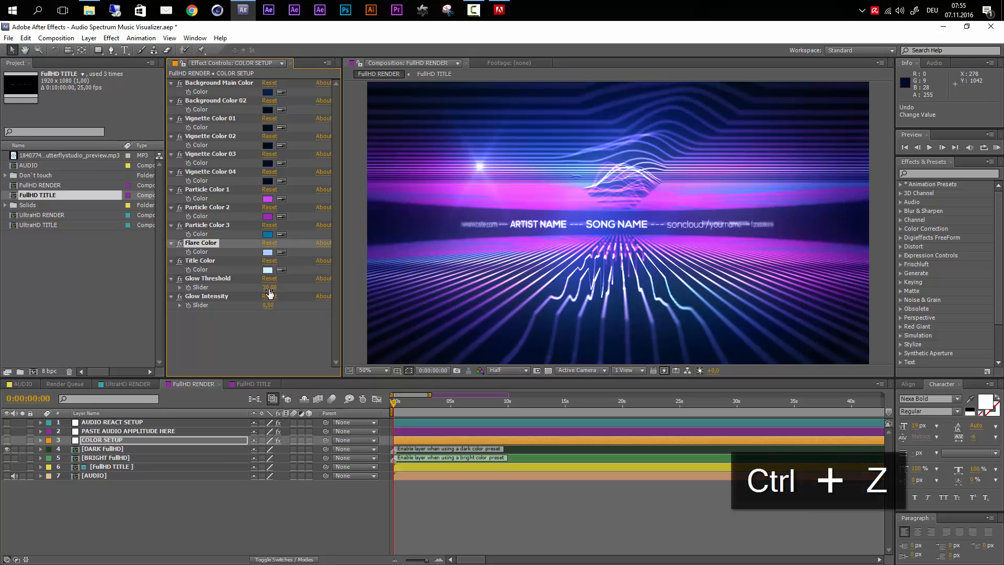
# Step: Try a Glow Threshold of 10 and undo the change
pyautogui.click(269, 288)
pyautogui.write('10')
pyautogui.press('Return')
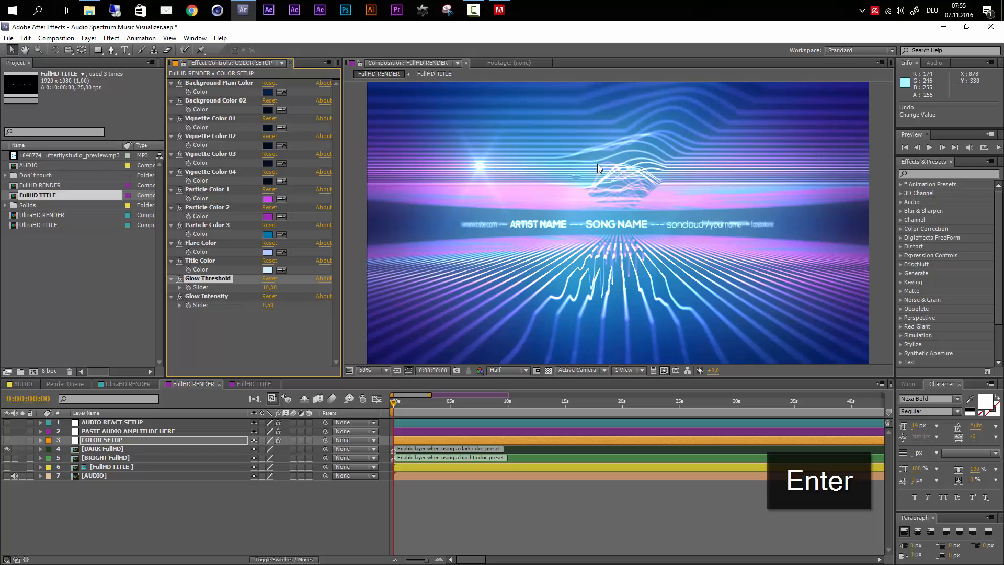
pyautogui.hotkey('ctrl', 'z')
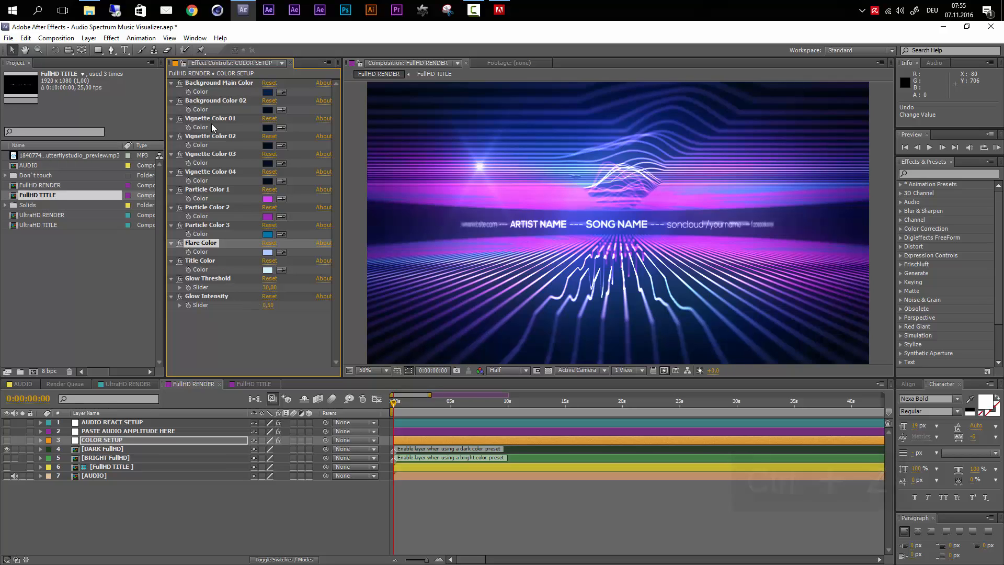
# Step: Select all color setup effects from Background Main Color to Glow Intensity and browse the DARK and BRIGHT color preset folders for an animation preset
pyautogui.click(212, 84)
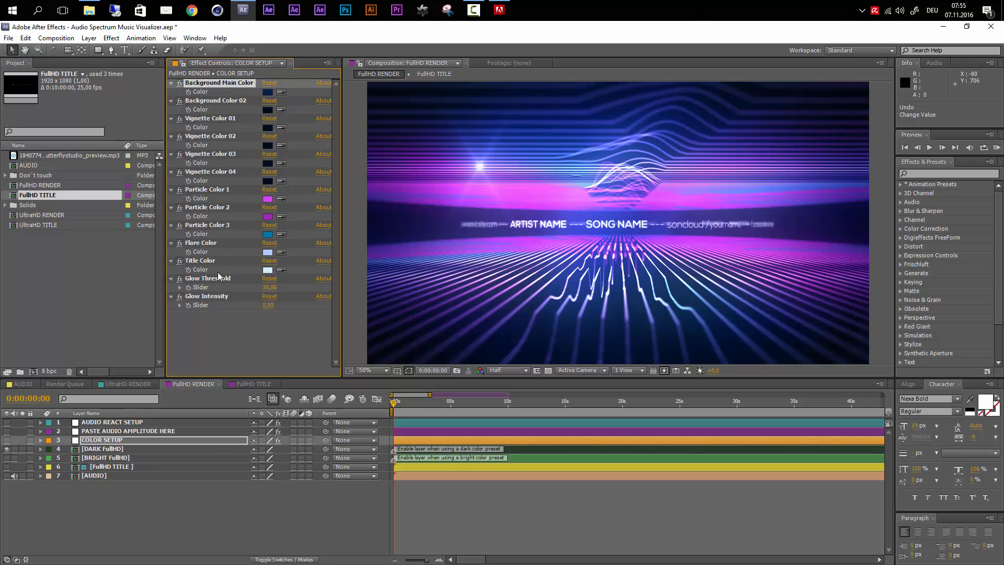
pyautogui.keyDown('shift'); pyautogui.click(211, 297); pyautogui.keyUp('shift')
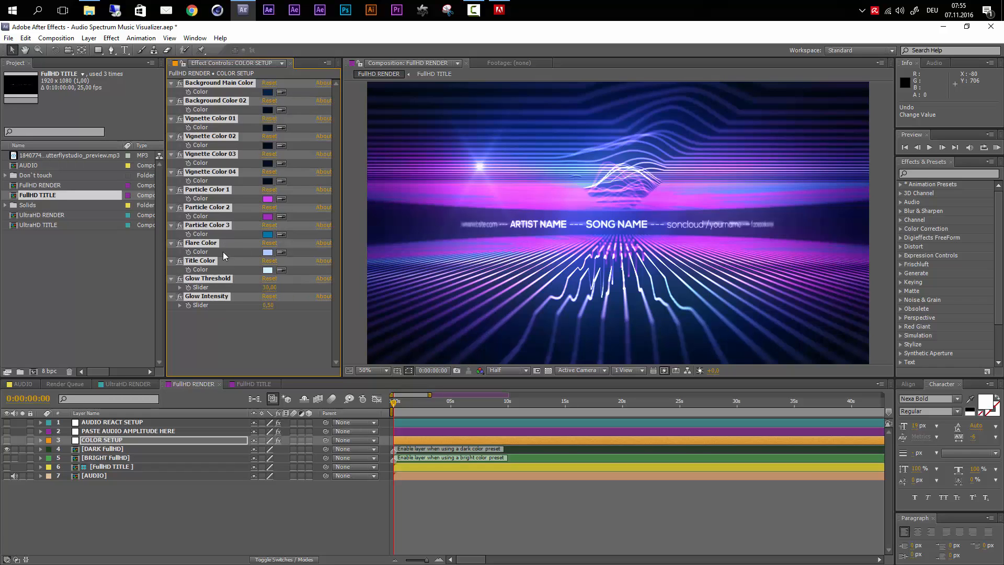
pyautogui.click(141, 38)
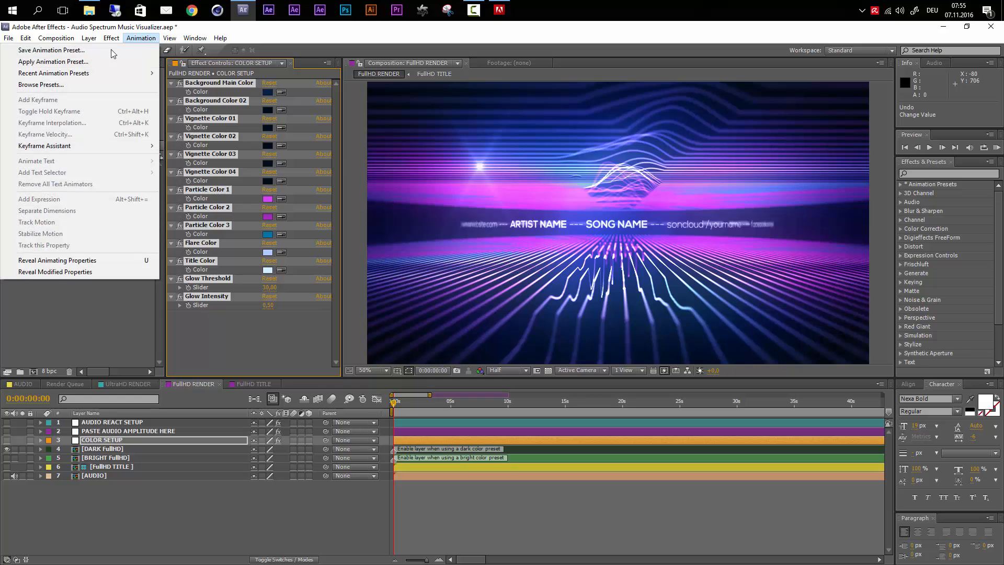
pyautogui.click(83, 61)
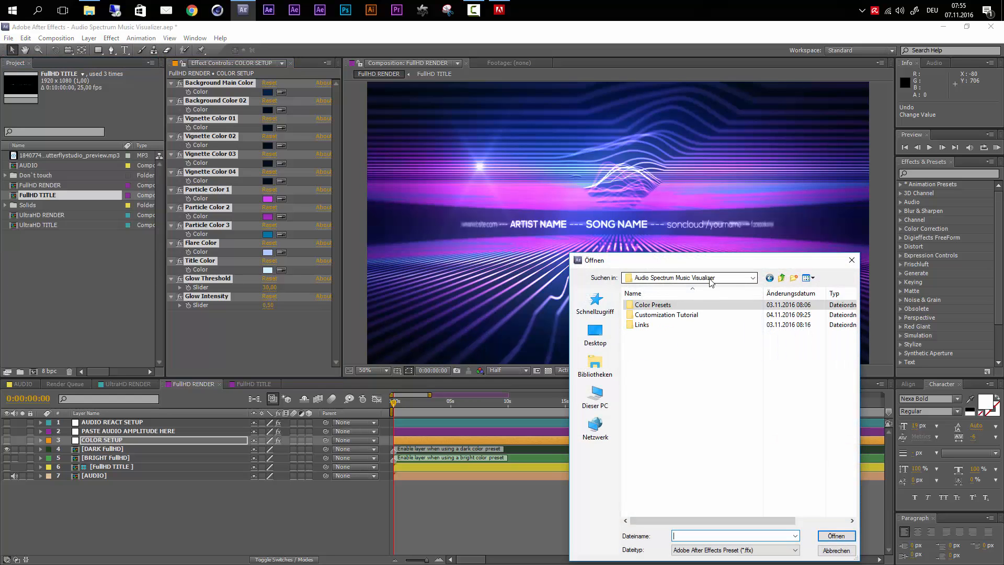
pyautogui.click(662, 304)
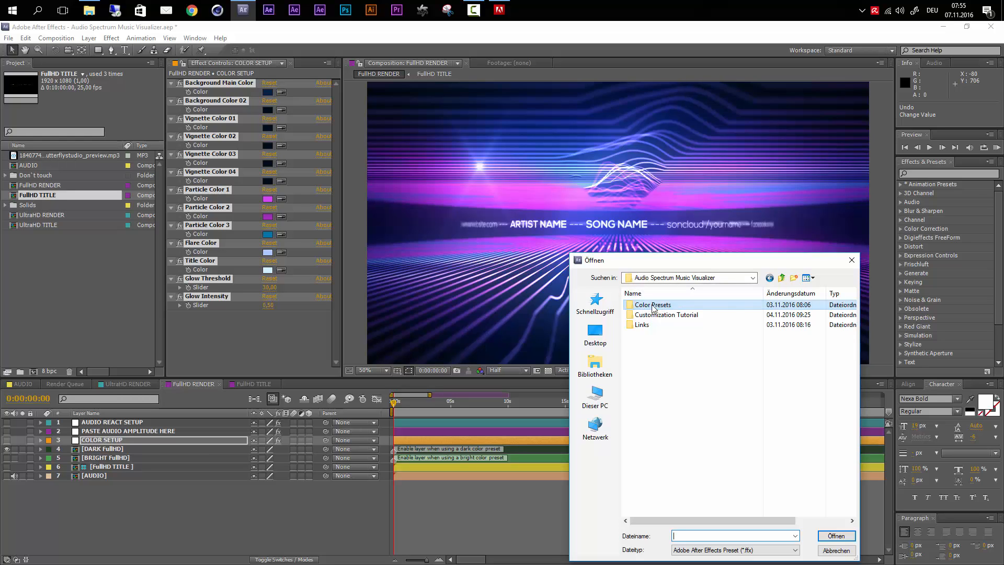
pyautogui.doubleClick(649, 308)
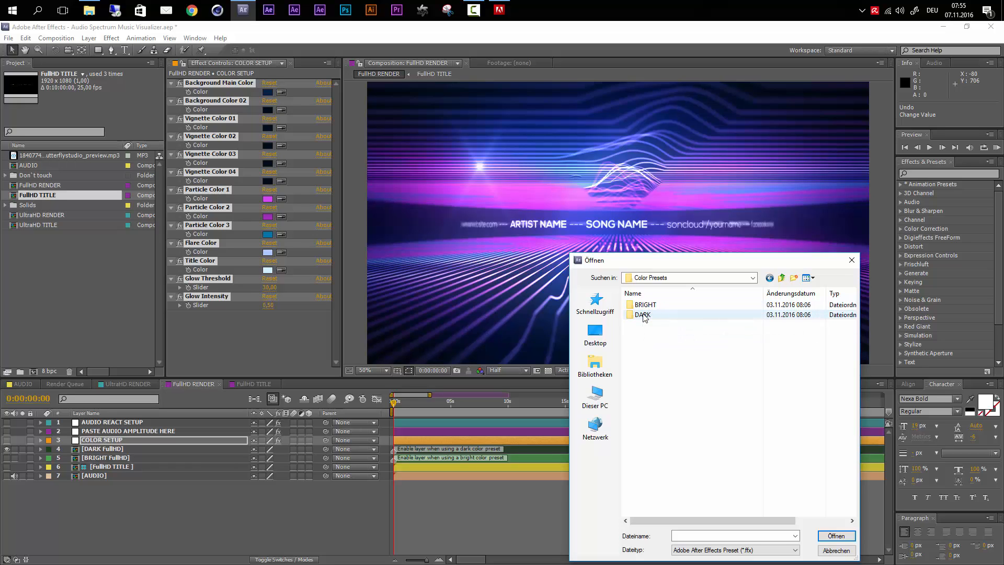
pyautogui.doubleClick(644, 315)
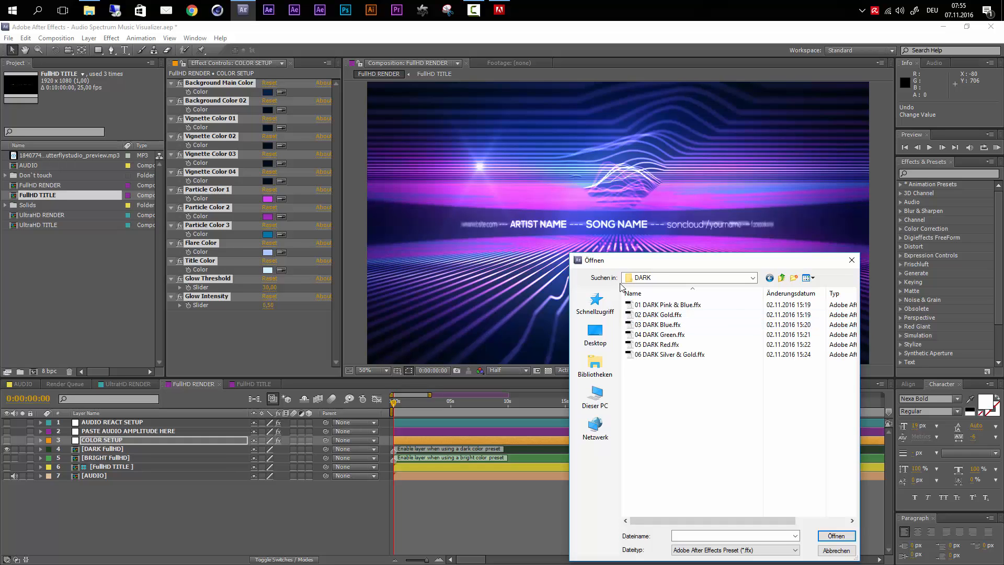
pyautogui.click(781, 277)
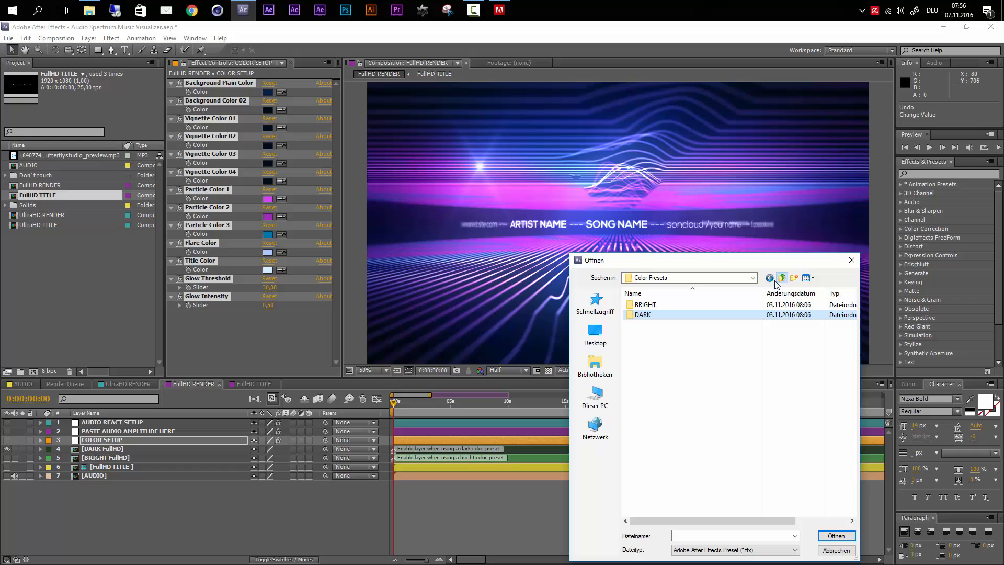
pyautogui.doubleClick(648, 306)
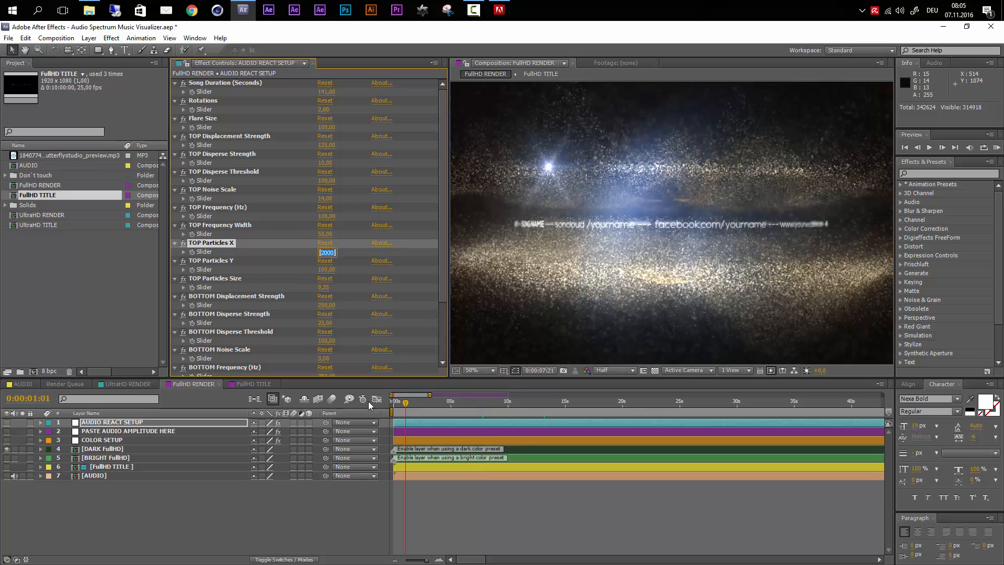
# Step: Go to the start of the timeline and set both TOP Particles X and TOP Particles Y to 500
pyautogui.moveTo(369, 401); pyautogui.dragTo(356, 402)
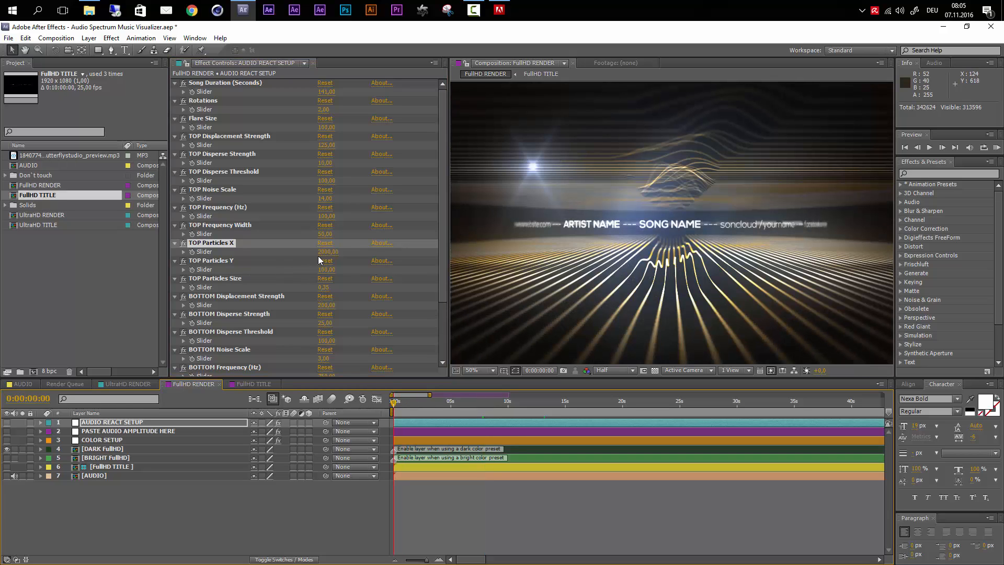
pyautogui.click(325, 252)
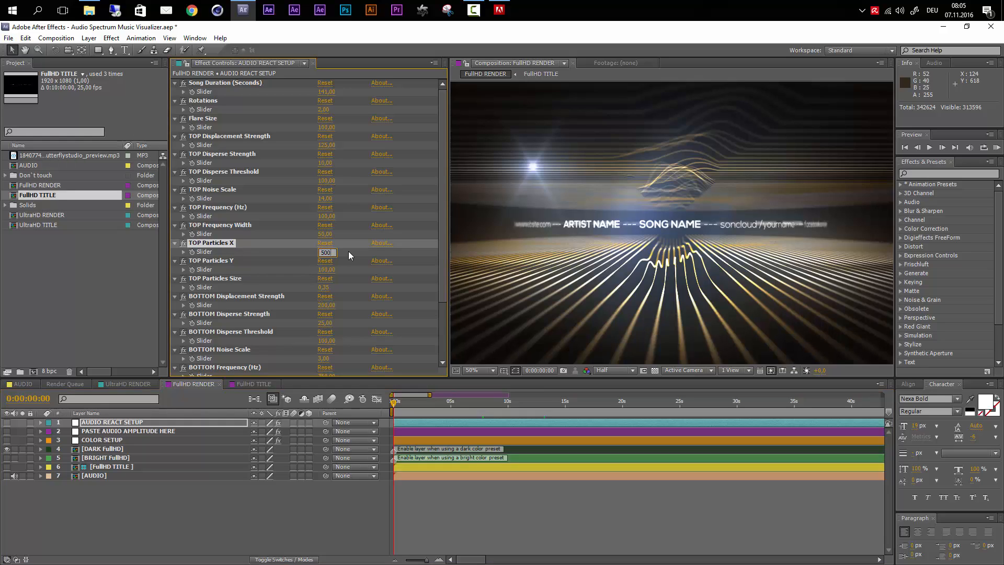
pyautogui.click(335, 270)
pyautogui.write('500')
pyautogui.press('Return')
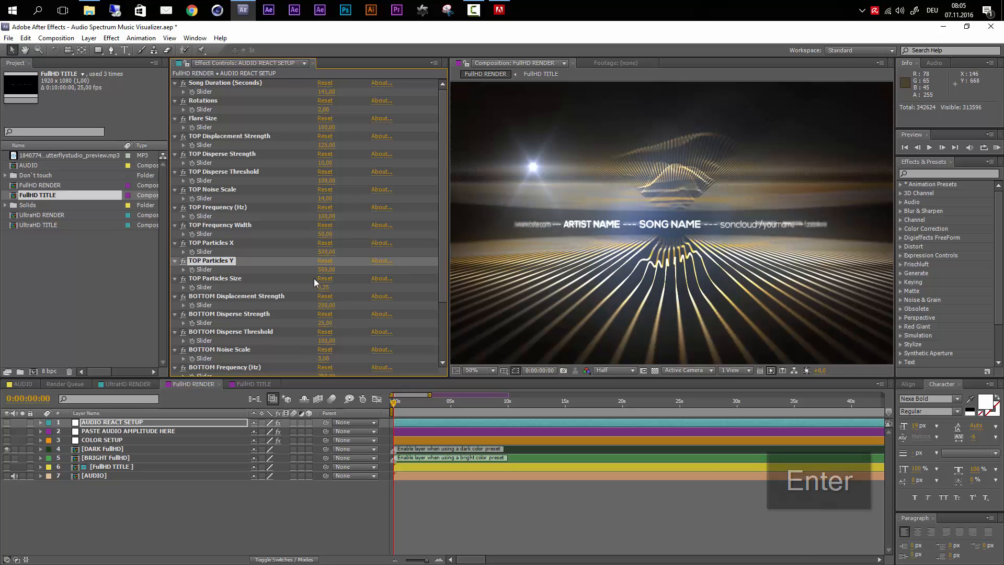
# Step: Set both TOP Particles X and TOP Particles Y to 350
pyautogui.click(326, 252)
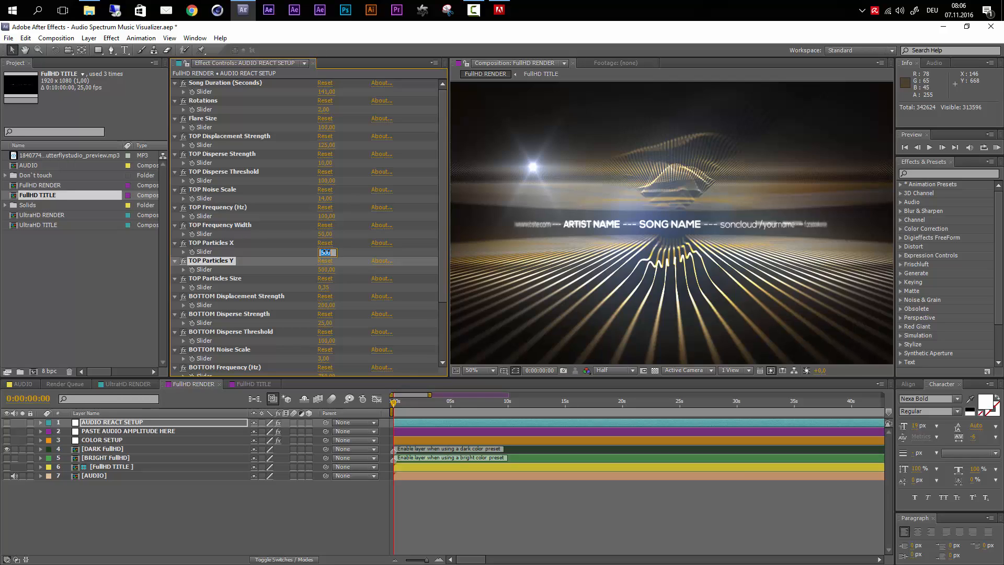
pyautogui.write('350')
pyautogui.press('Tab')
pyautogui.write('350')
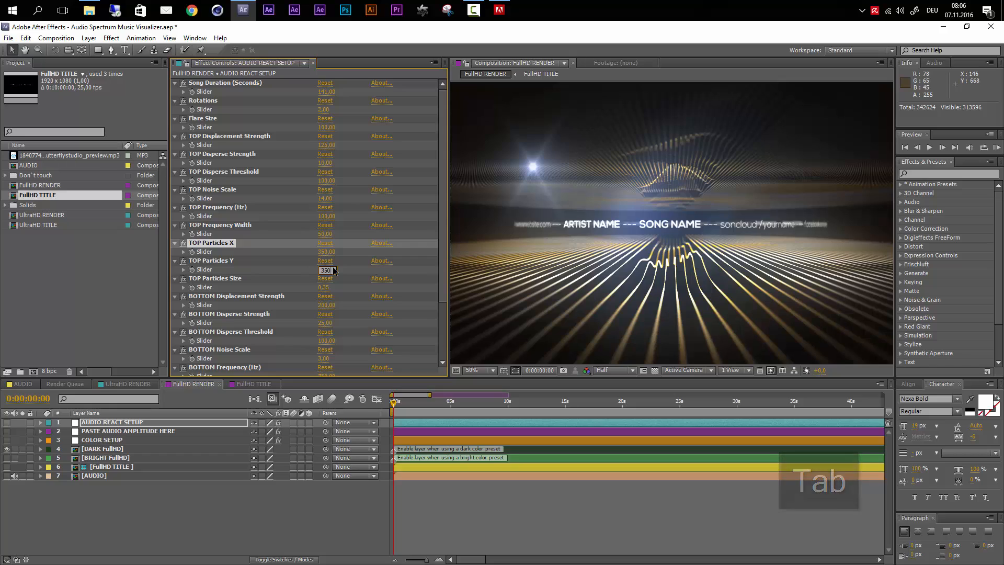
pyautogui.press('Return')
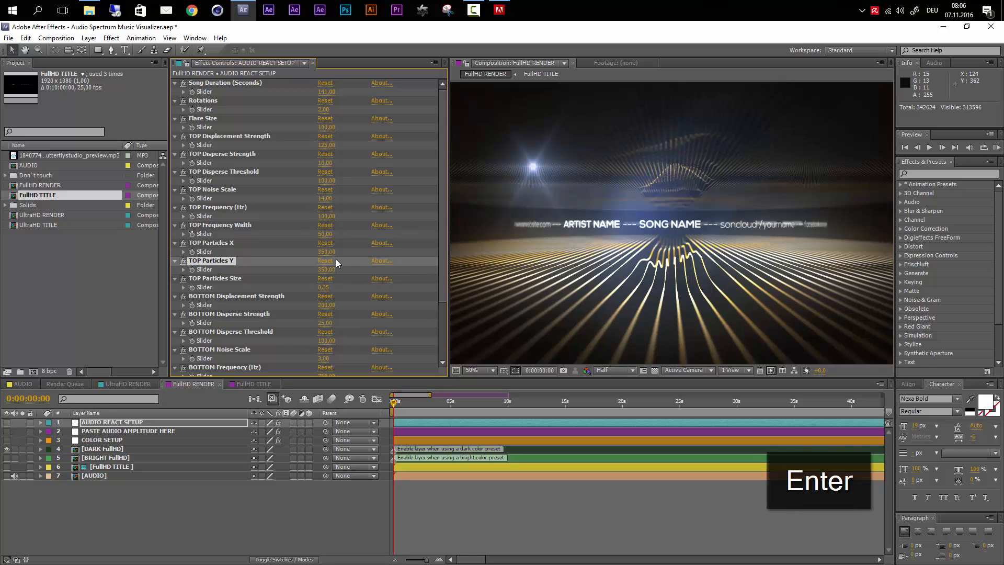
# Step: Try a TOP Particles Size of 0,7 and reduce it to 0,5
pyautogui.click(231, 281)
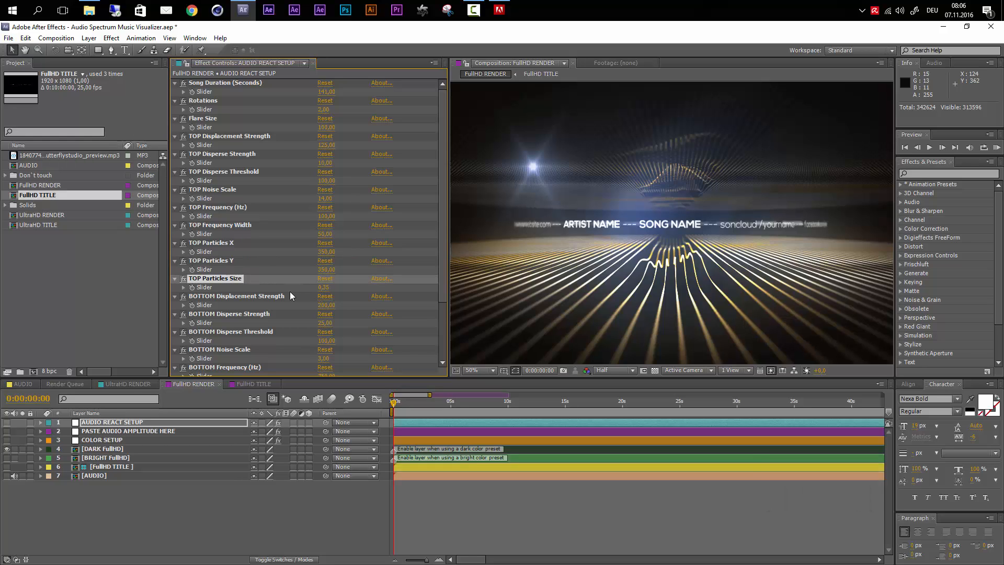
pyautogui.scroll(-3, 300, 304)
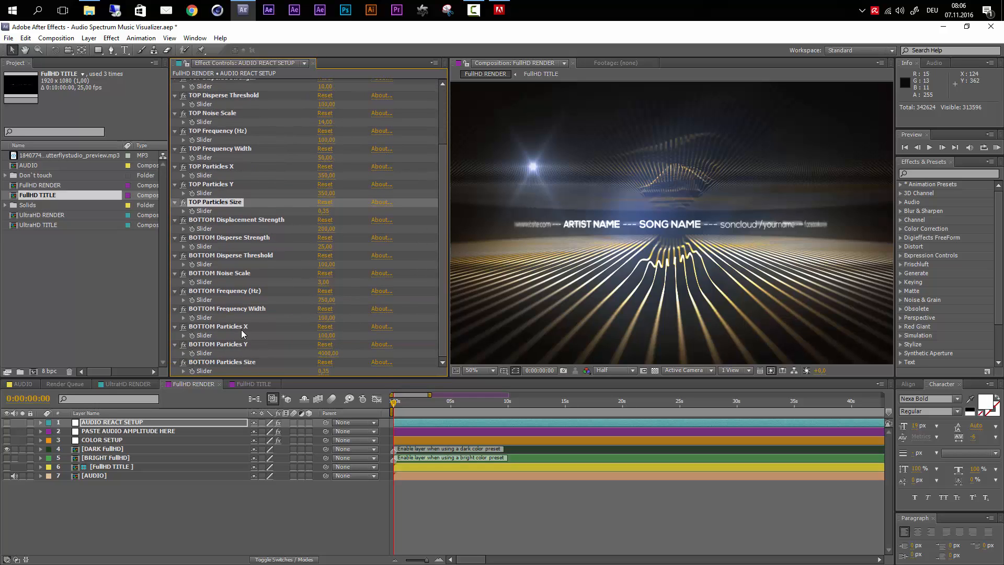
pyautogui.scroll(3, 230, 362)
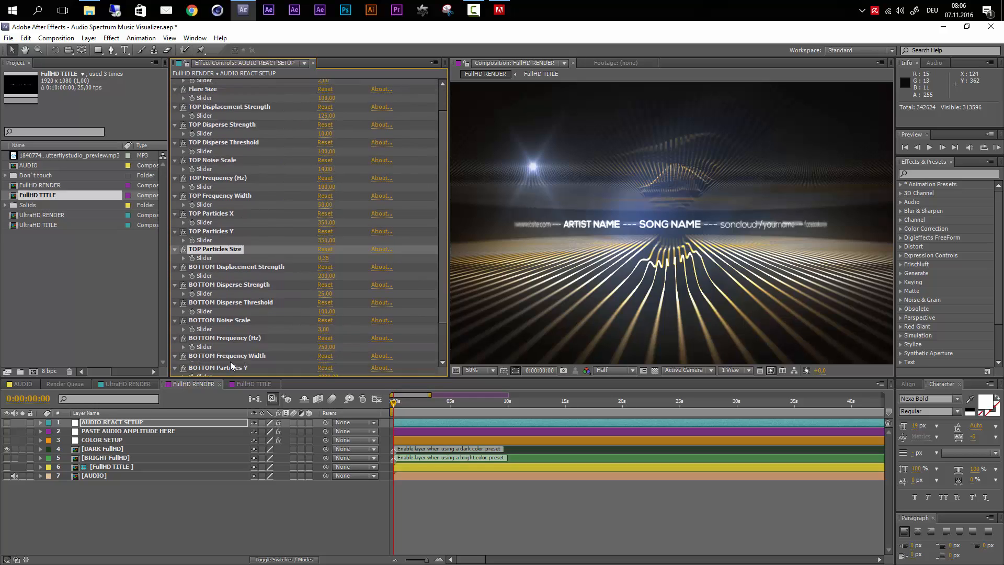
pyautogui.click(326, 282)
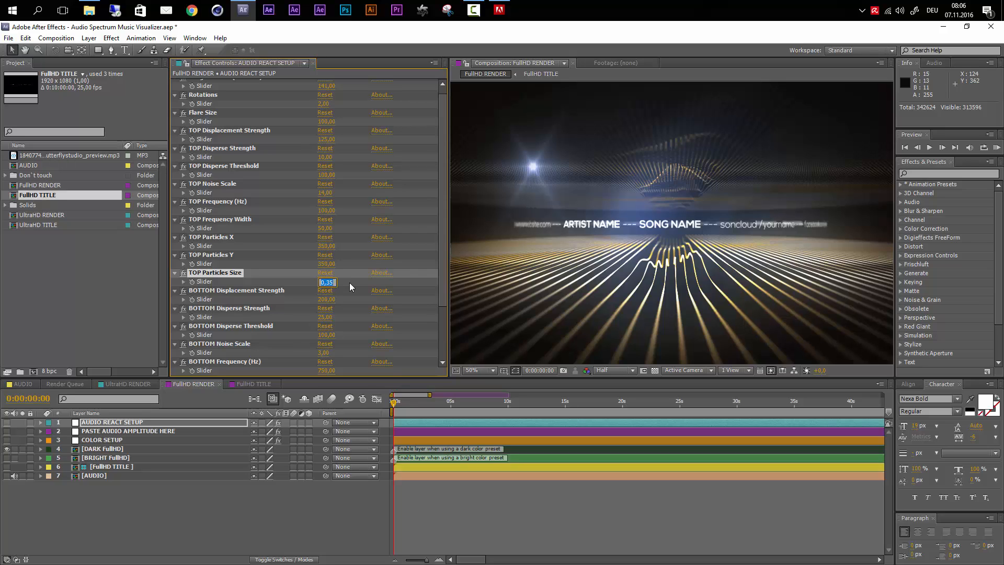
pyautogui.write('0,7')
pyautogui.press('Return')
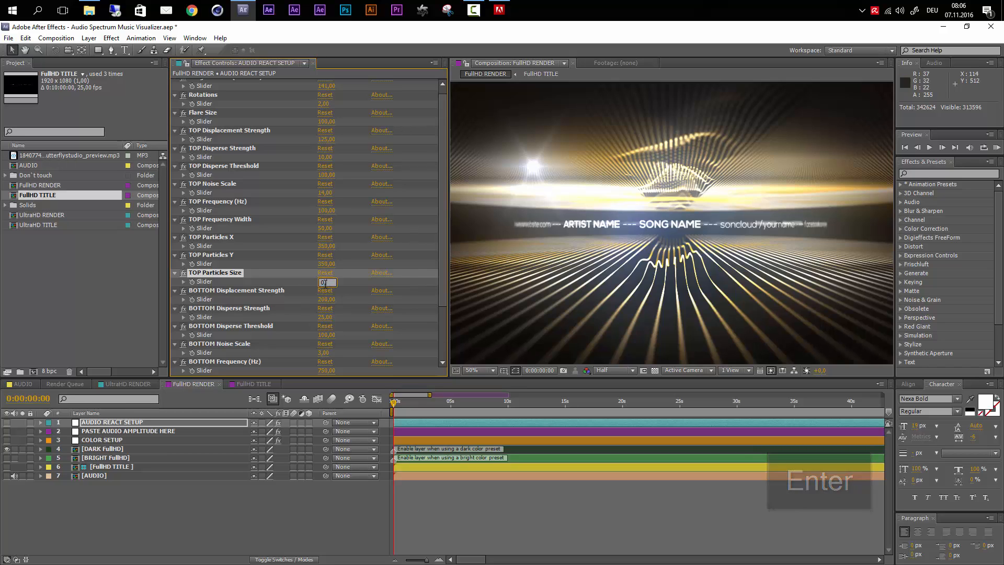
pyautogui.press('Return')
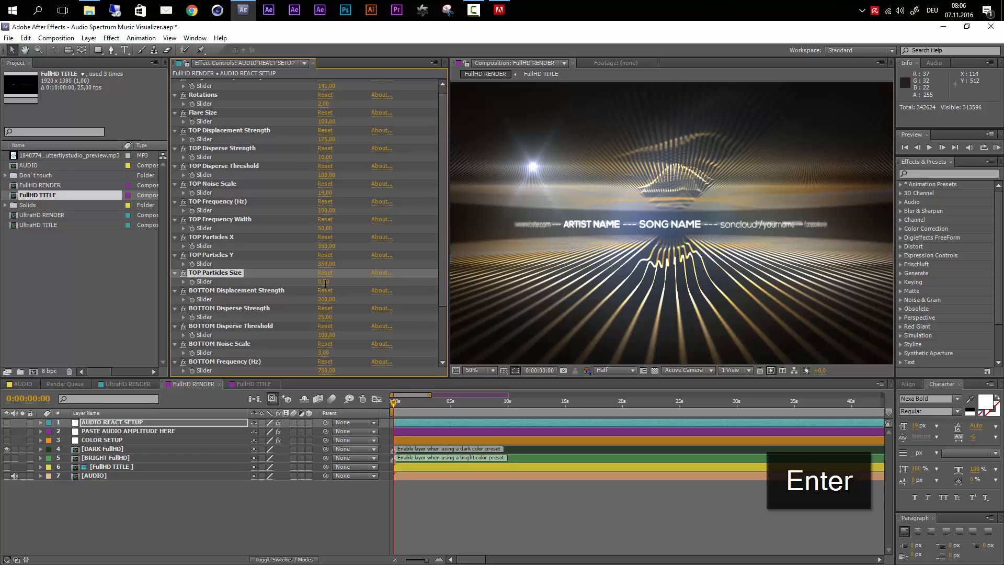
# Step: Preview the larger top particles at 0:00:03:04, 0:00:12:14, 0:00:16:15 and 0:00:24:11
pyautogui.click(430, 400)
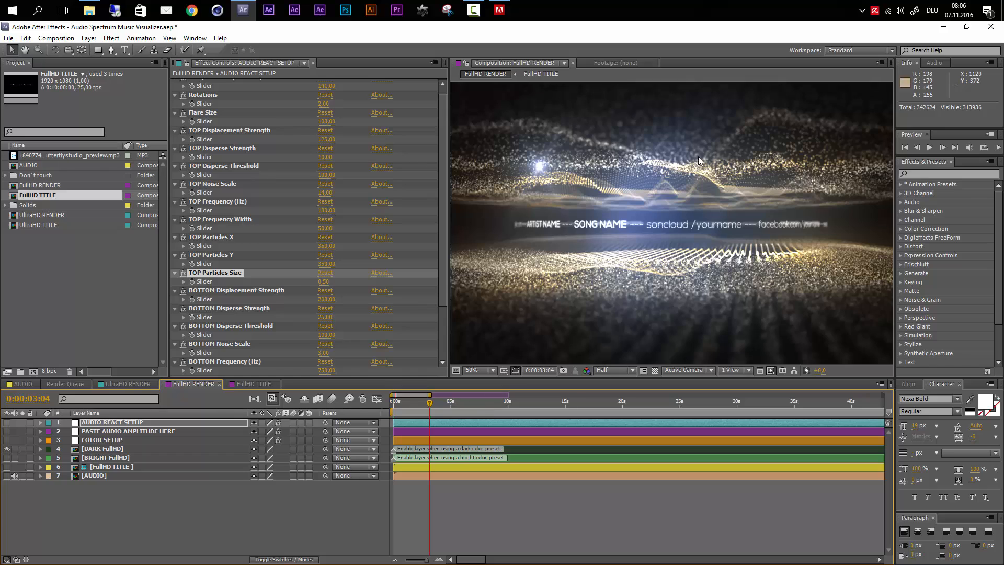
pyautogui.click(471, 401)
pyautogui.click(537, 401)
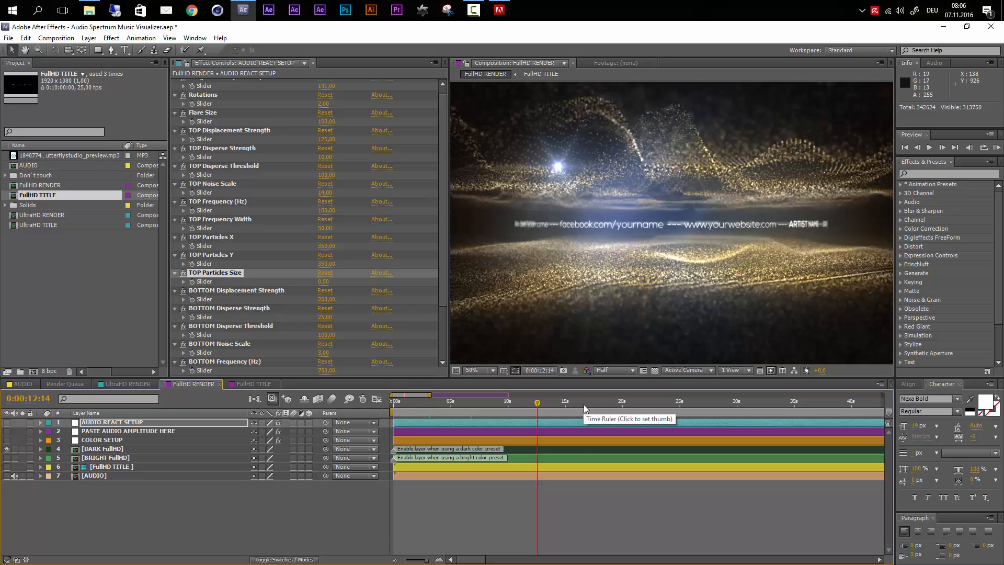
pyautogui.click(584, 403)
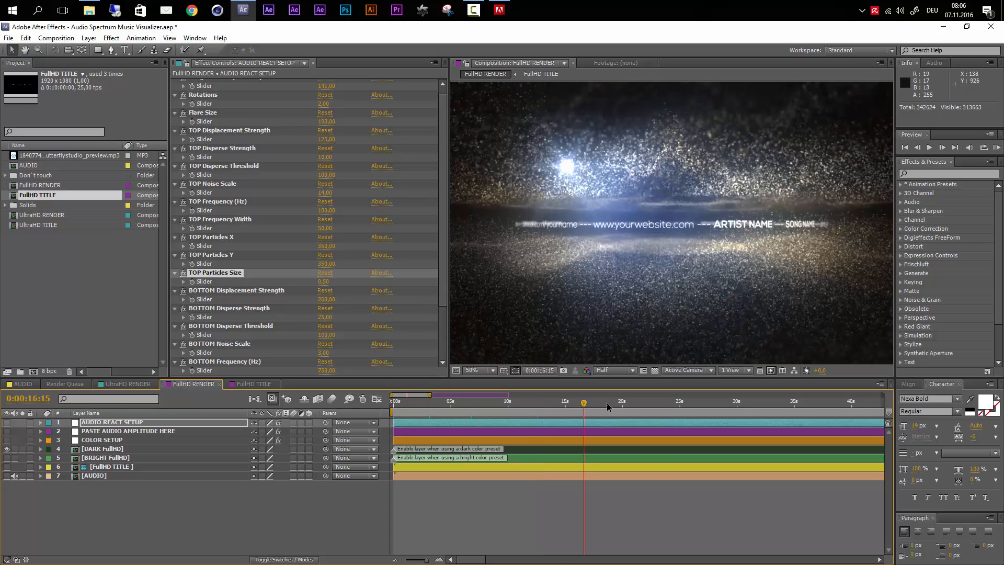
pyautogui.click(673, 402)
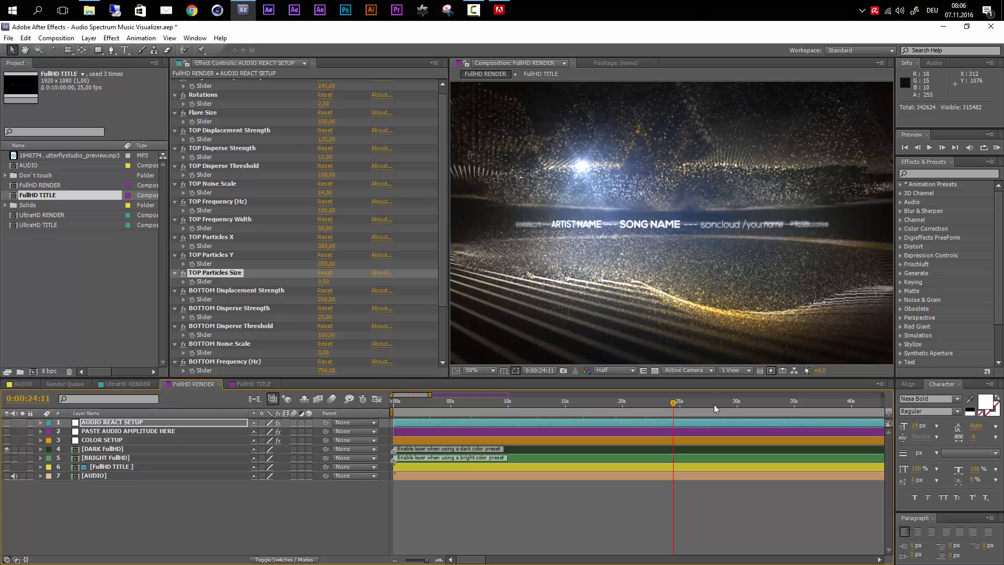